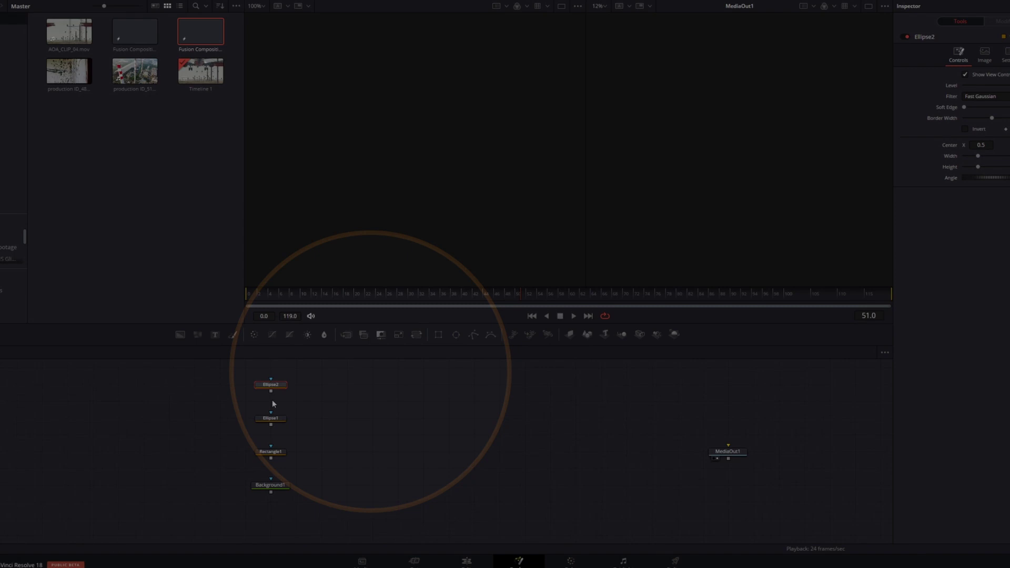
- Wire Ellipse1 into Rectangle1's mask input and view Background1 in the left viewer
drag(271, 424, 280, 474)
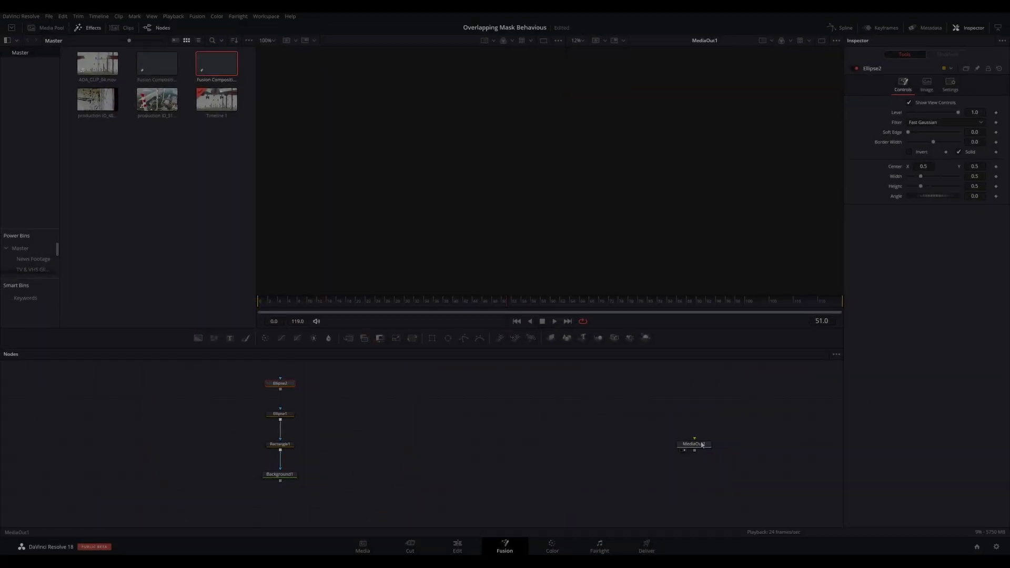
drag(703, 445, 680, 460)
click(284, 476)
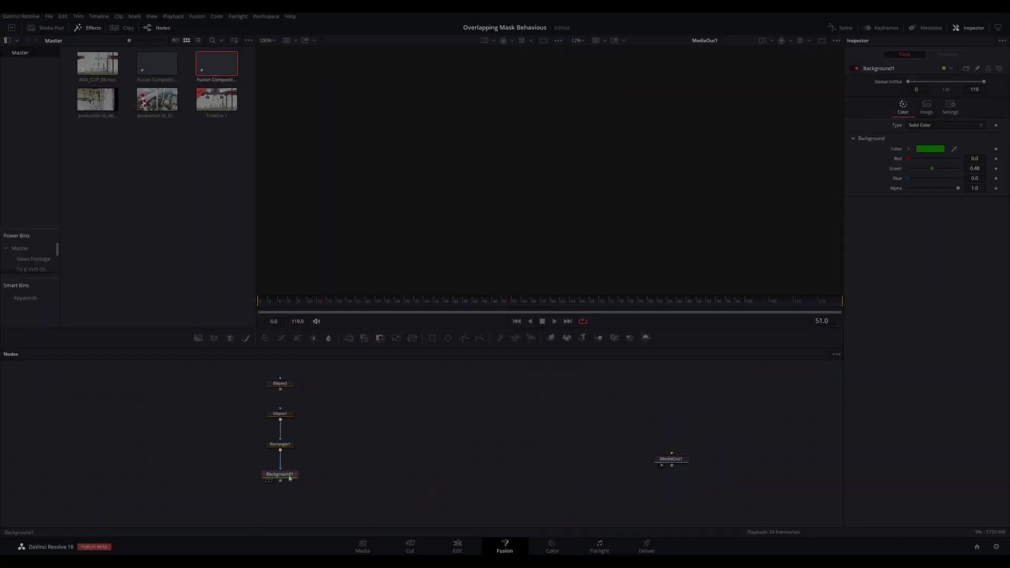
key(1)
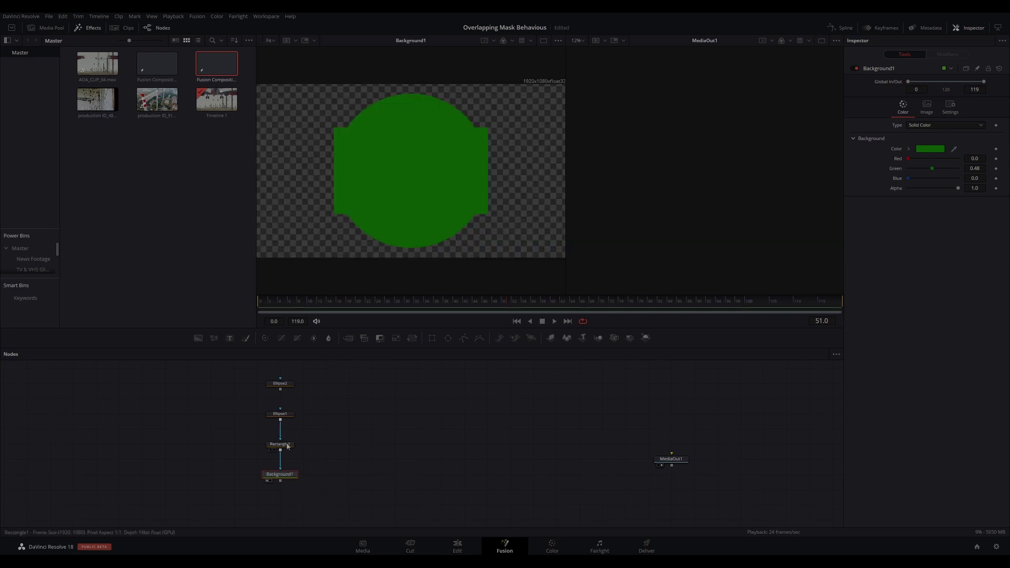
click(287, 445)
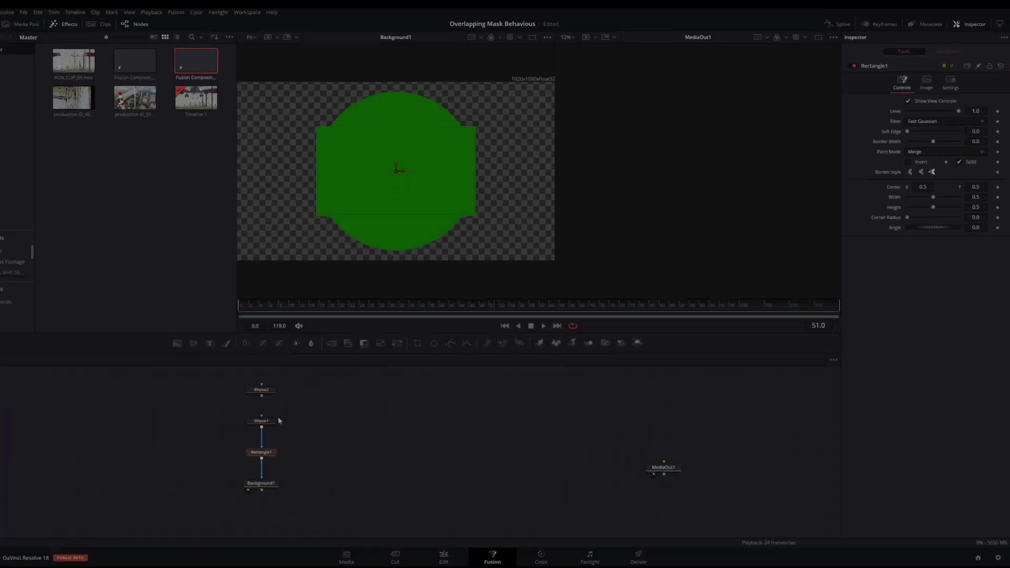
click(279, 415)
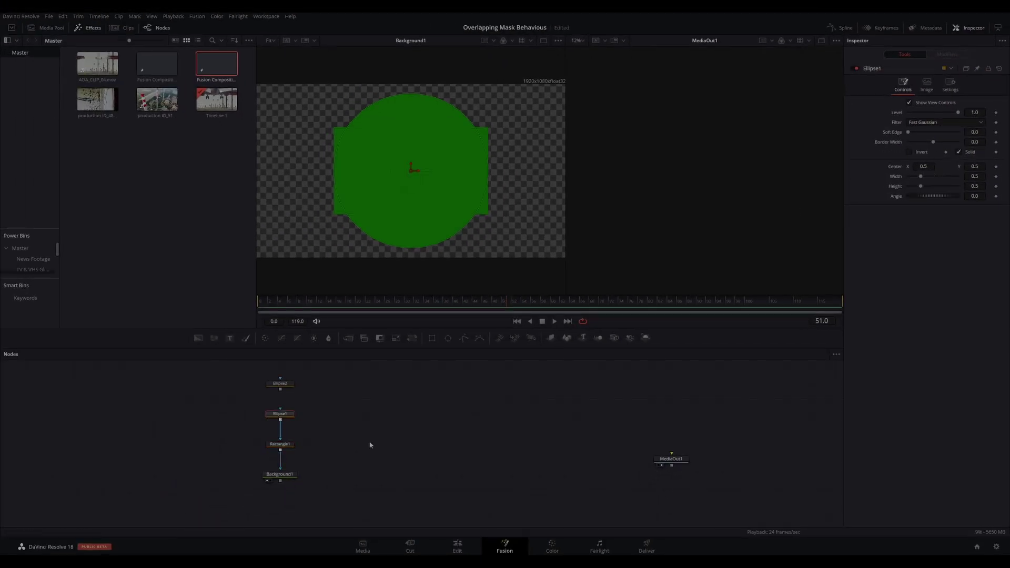
click(280, 445)
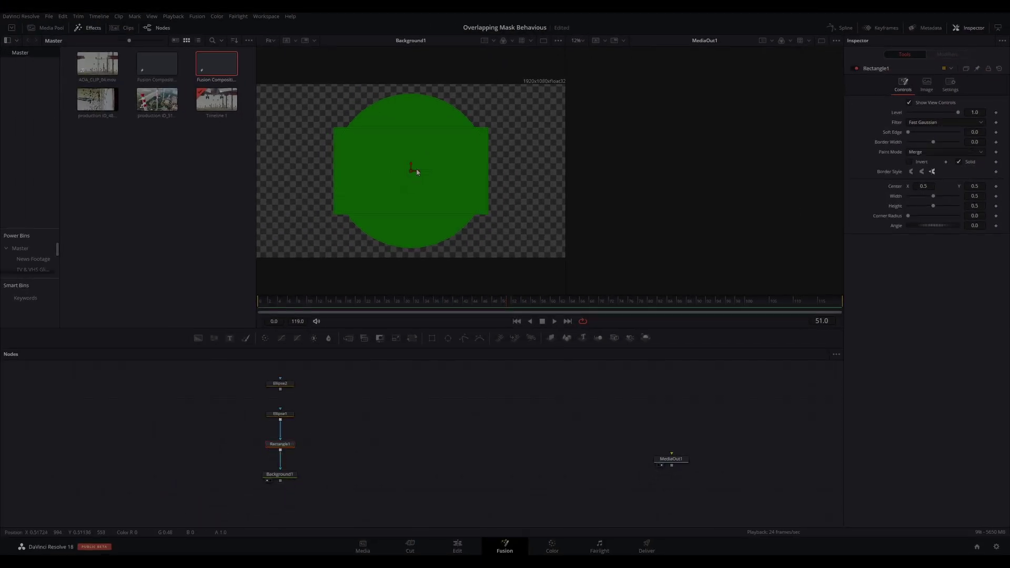
drag(417, 173, 479, 181)
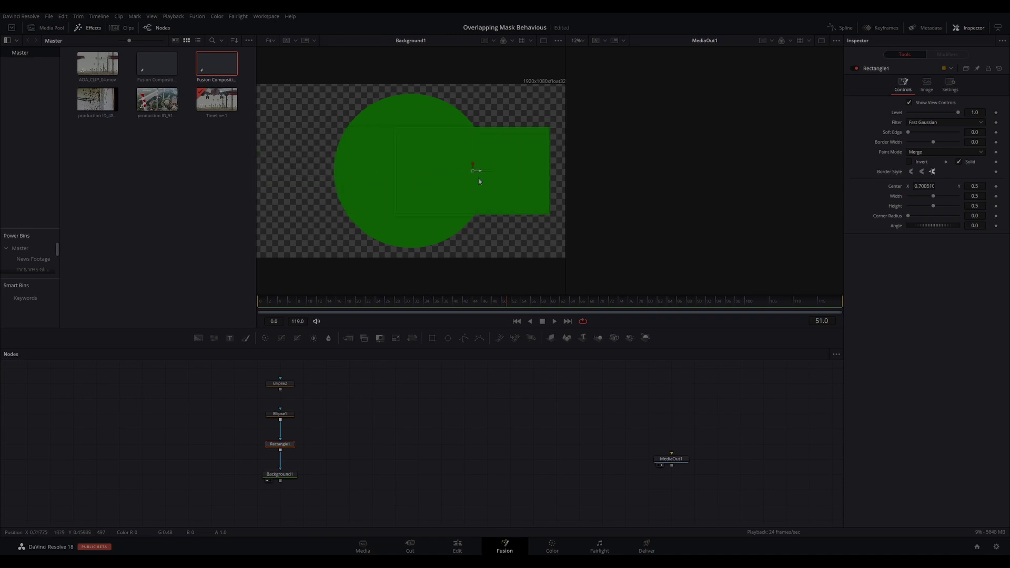
key(ctrl+z)
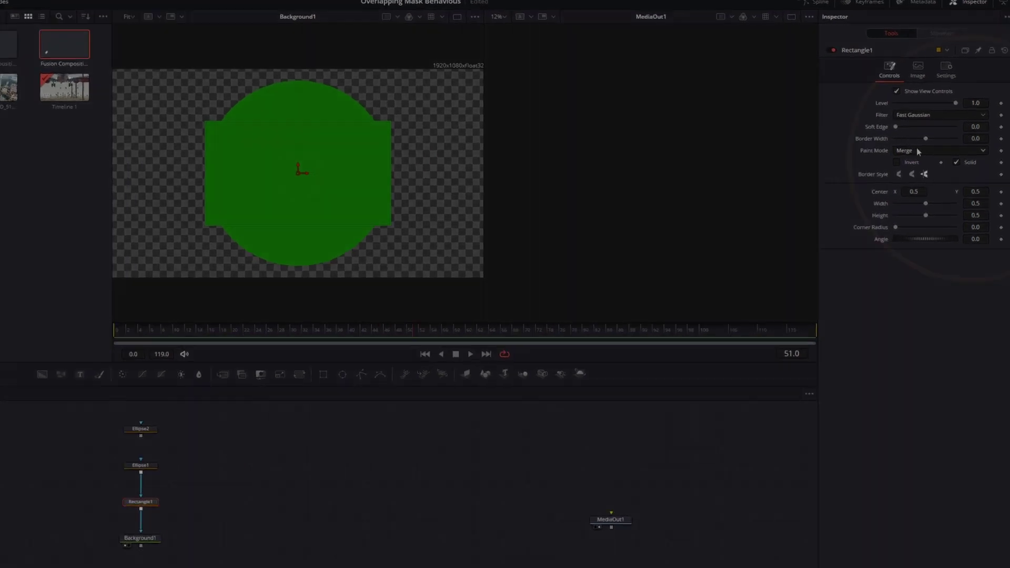
click(916, 151)
- Set Rectangle1's Paint Mode to Invert and its Width and Height to 1.0
click(913, 243)
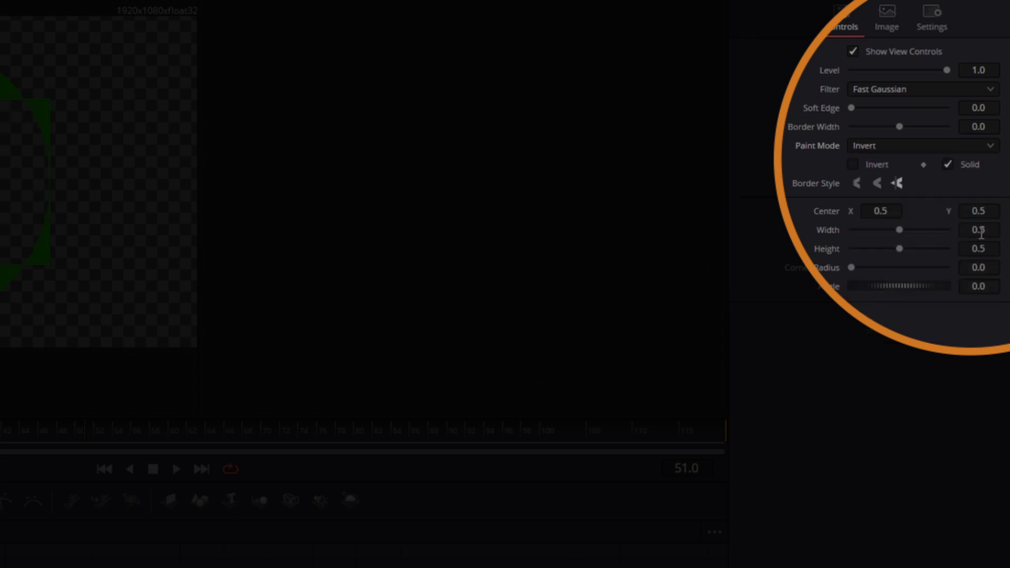
double_click(977, 230)
text(1)
key(Tab)
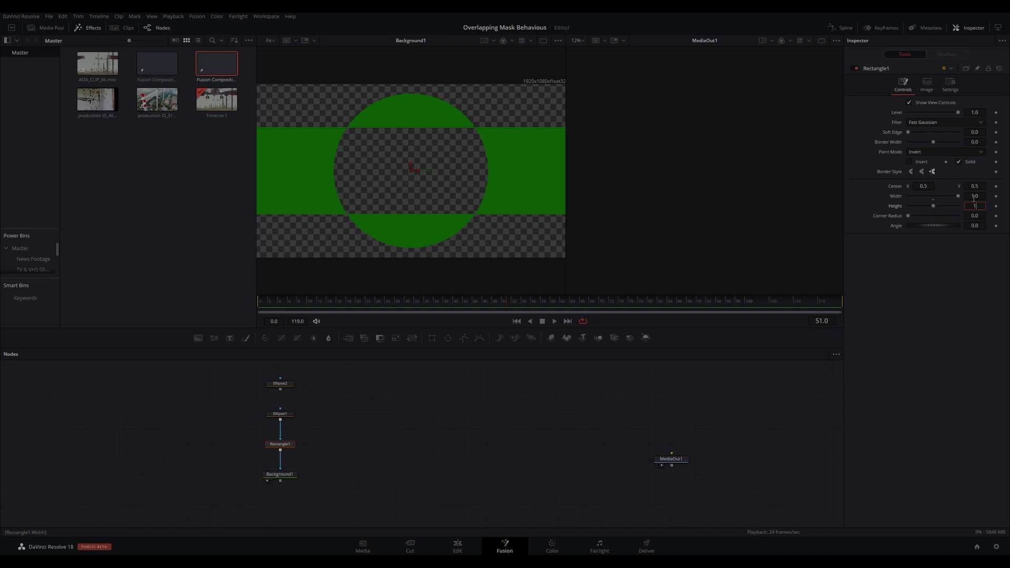
text(1)
key(Return)
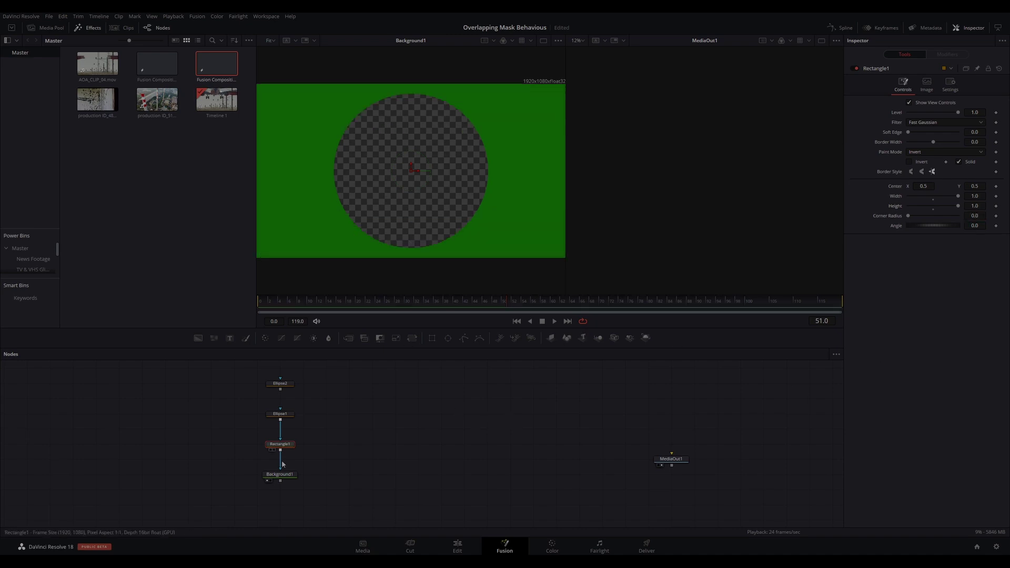
- Plug Ellipse2 into Ellipse1's mask input and switch Ellipse1's Paint Mode to Invert
click(281, 385)
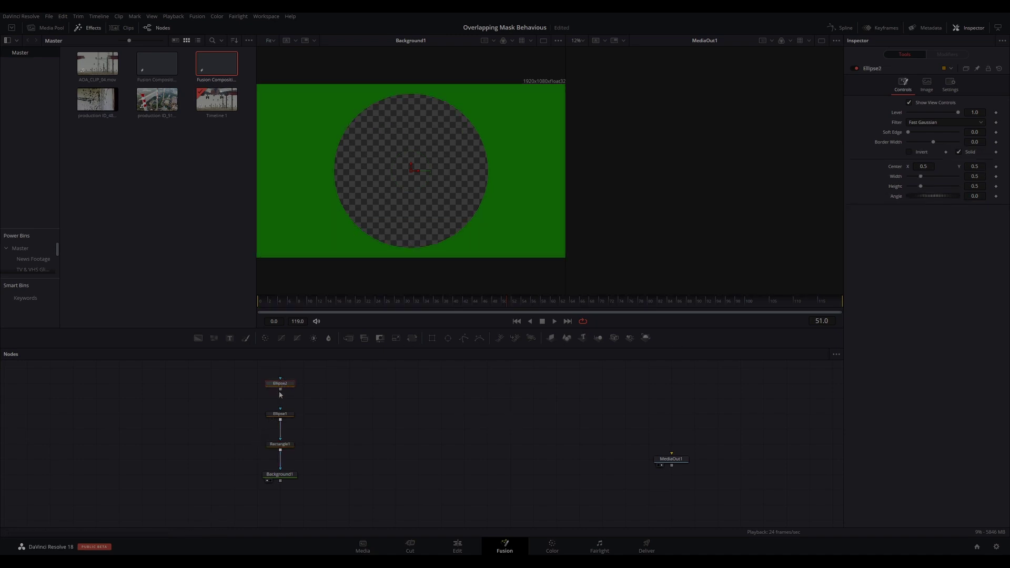
drag(280, 389, 282, 416)
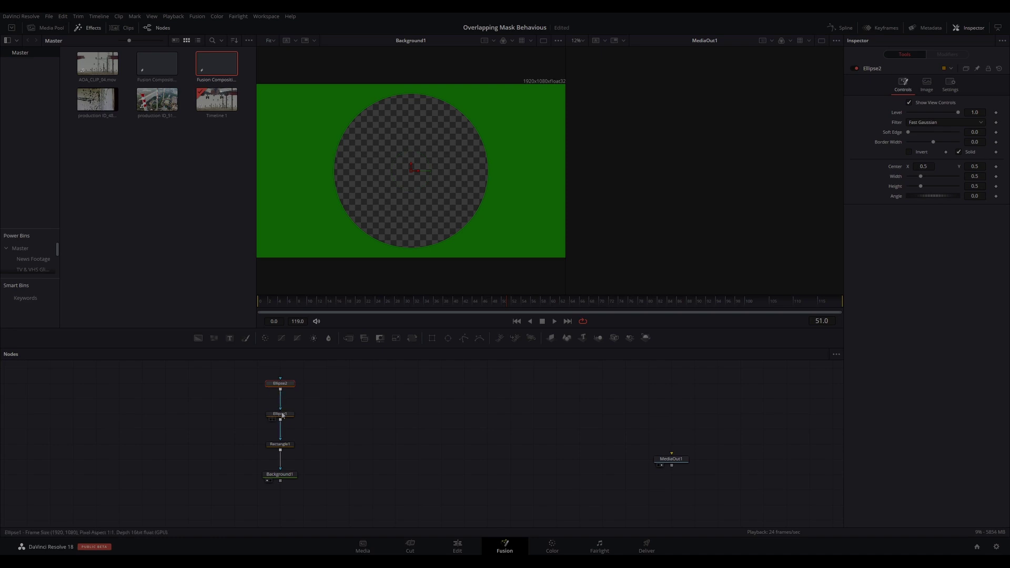
click(285, 419)
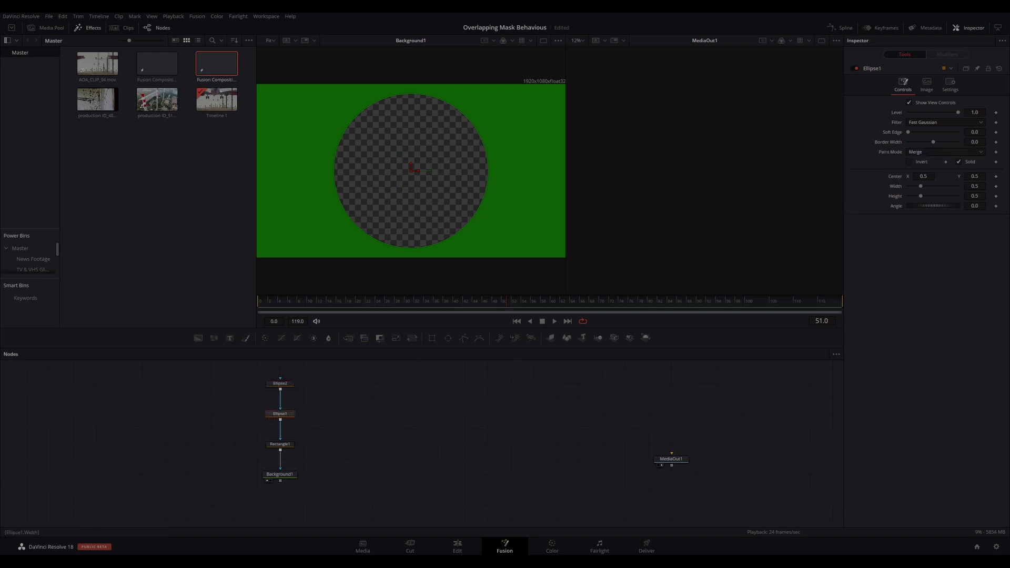
click(925, 153)
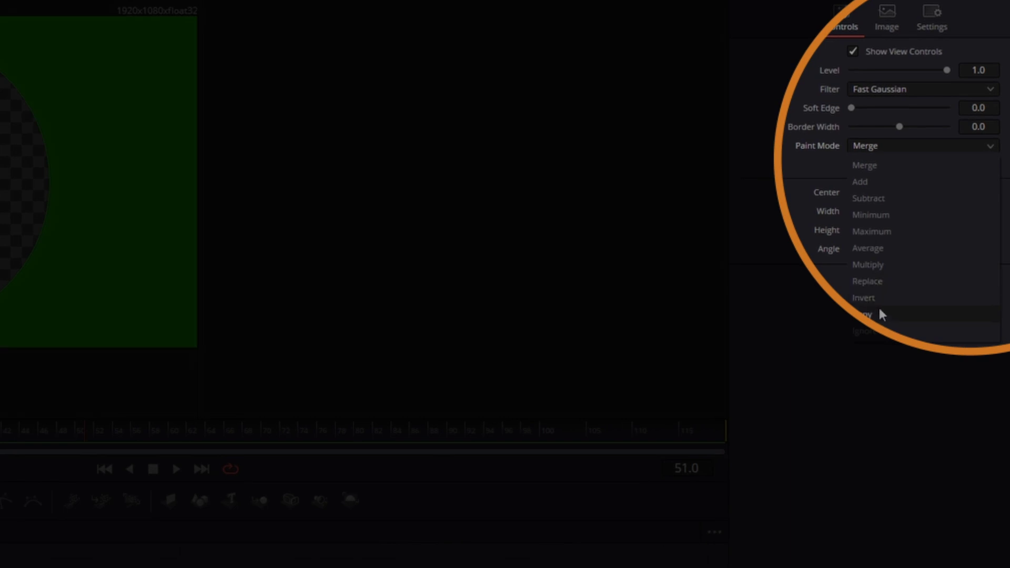
click(921, 231)
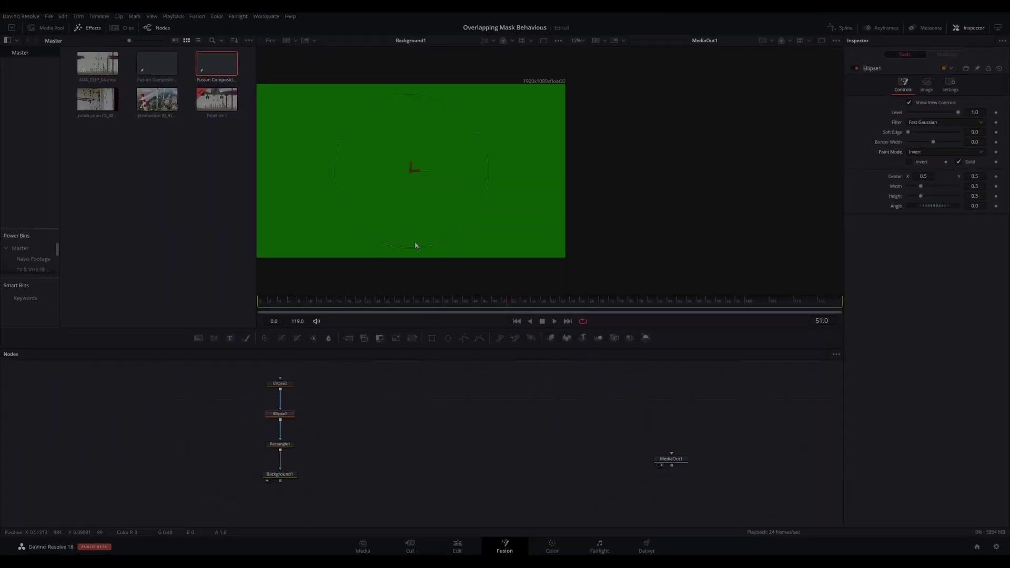
scroll(415, 245, down, 1)
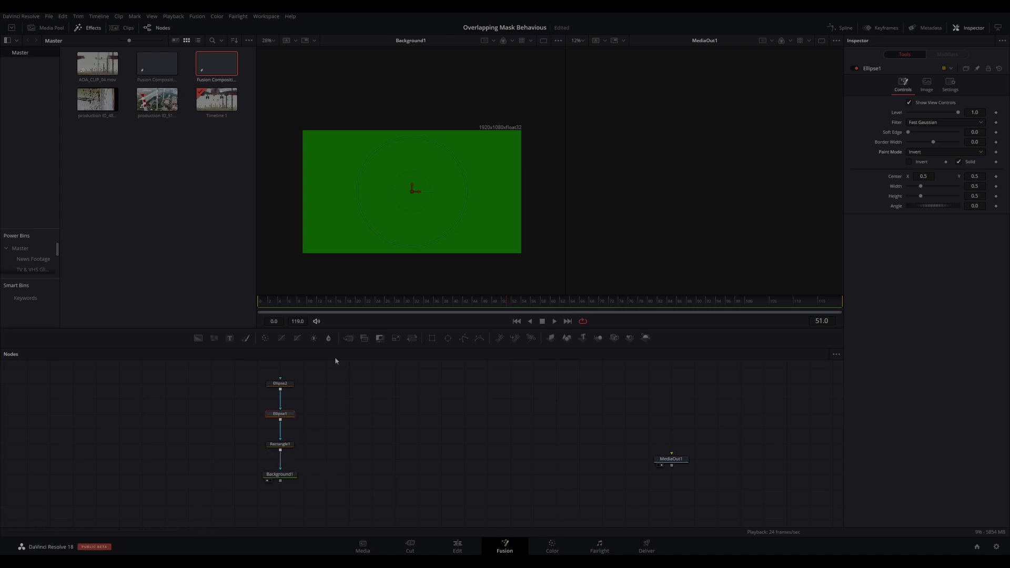
- Keyframe Rectangle1's Center Y from about 1.5 at frame 0 to 0.5 at frame 14
click(280, 444)
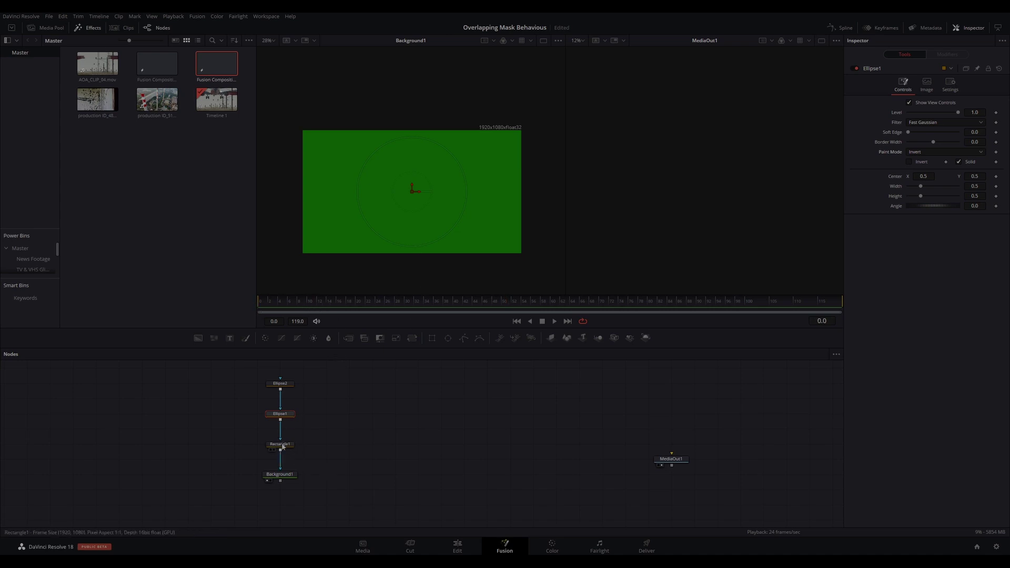
drag(412, 190, 412, 62)
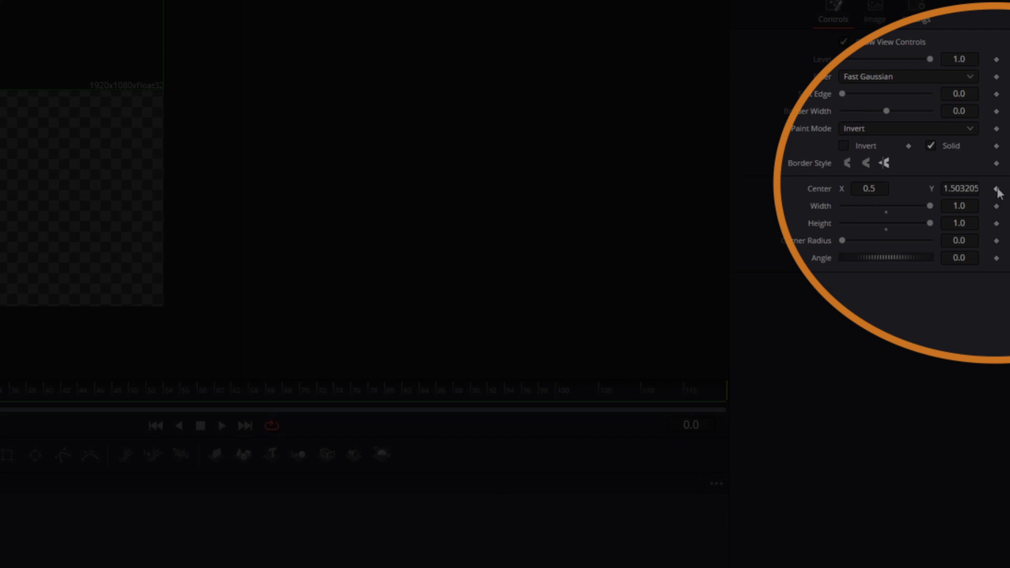
click(996, 186)
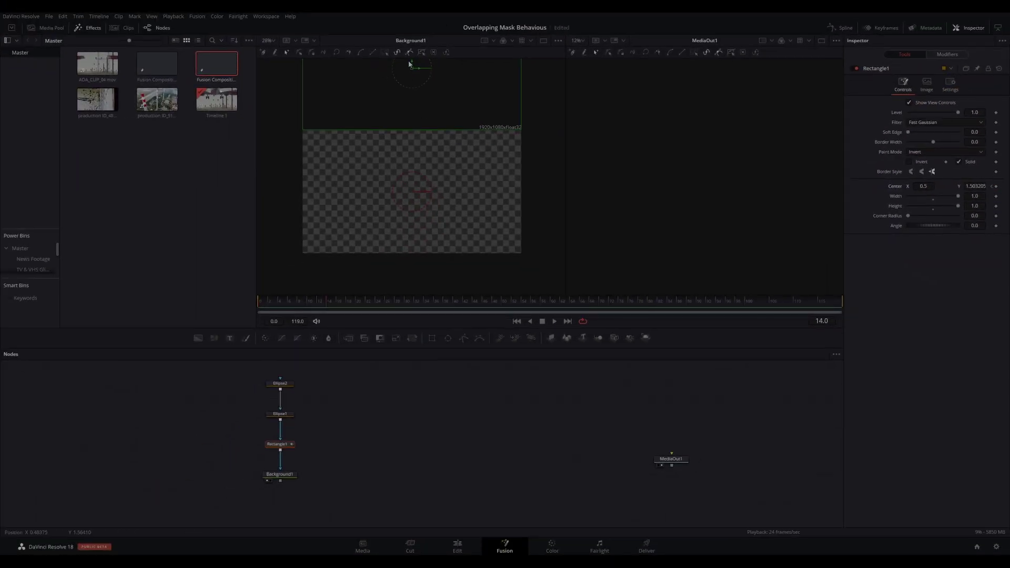
click(975, 186)
text(0.5)
key(Tab)
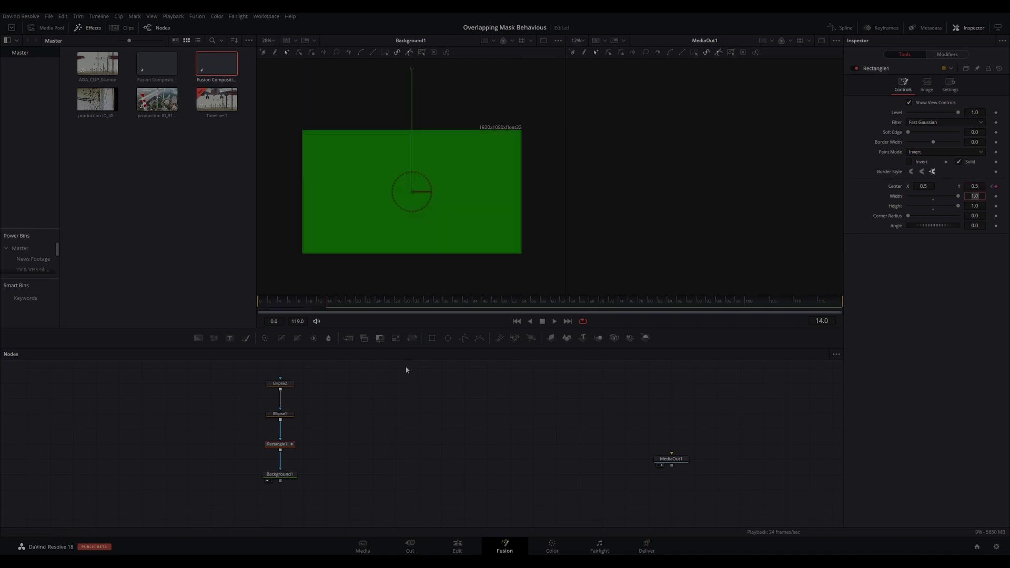
- Keyframe Ellipse2's Width and Height at 0 on frame 0
click(279, 384)
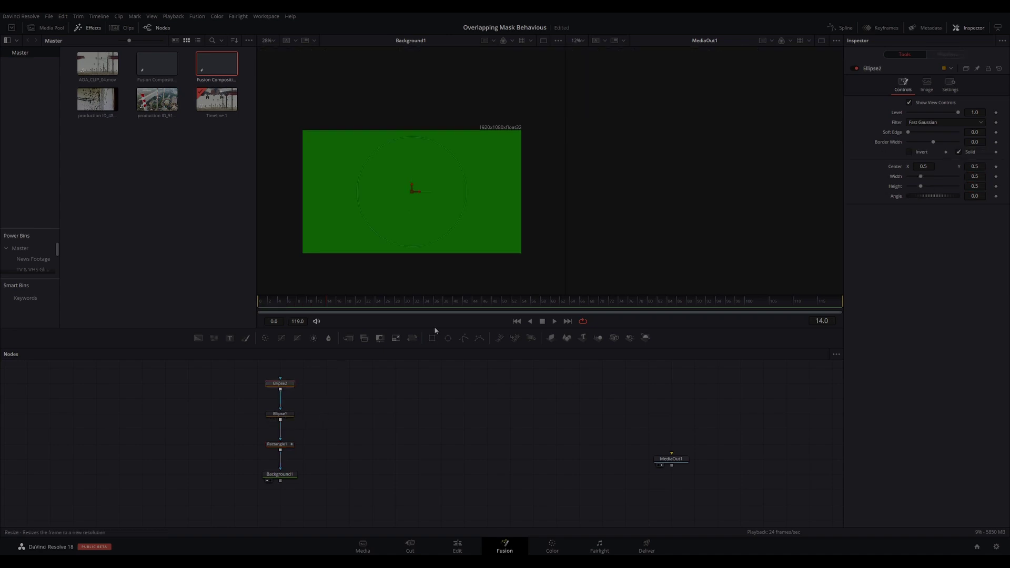
drag(291, 297, 252, 305)
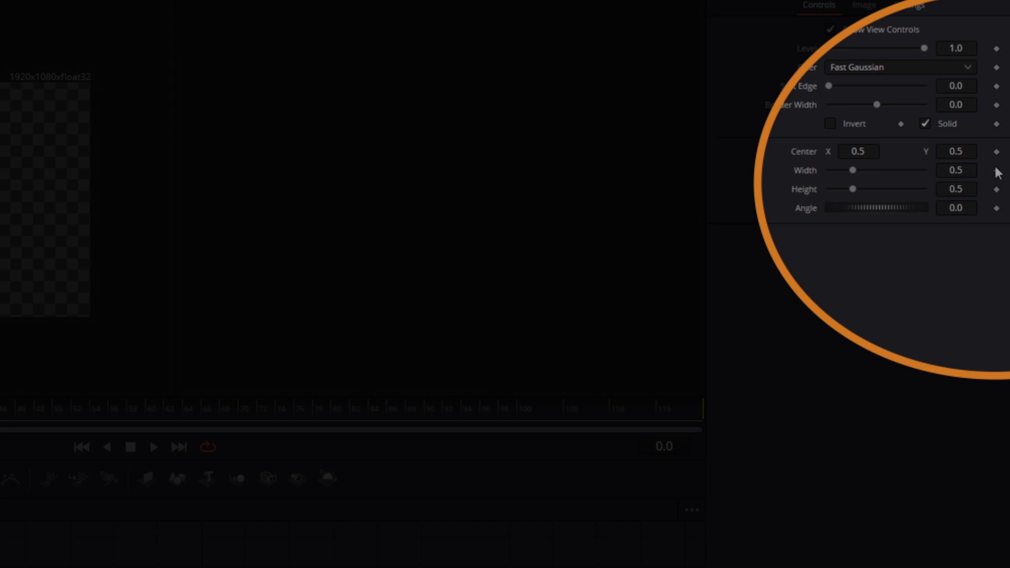
click(996, 176)
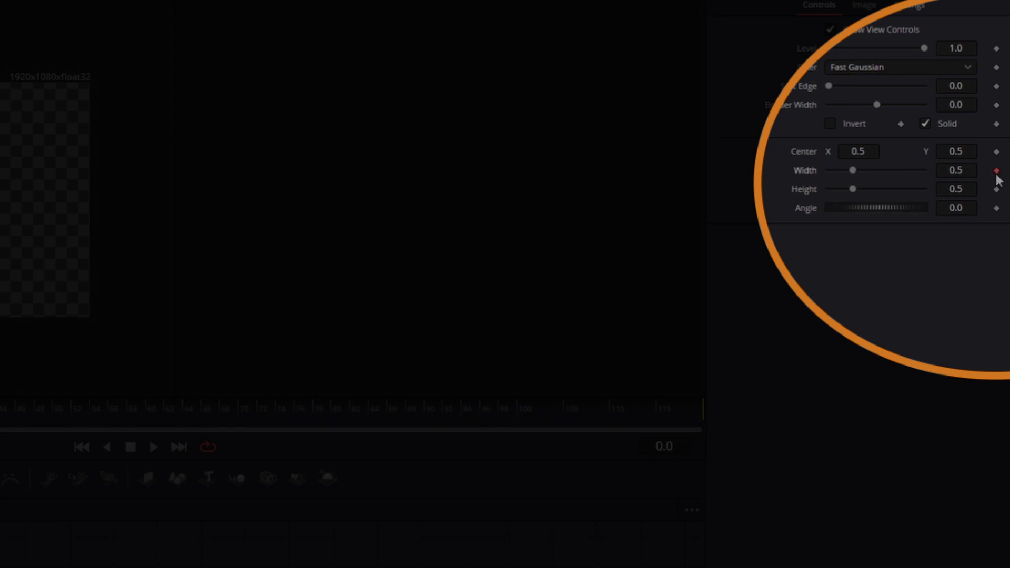
click(996, 186)
click(957, 171)
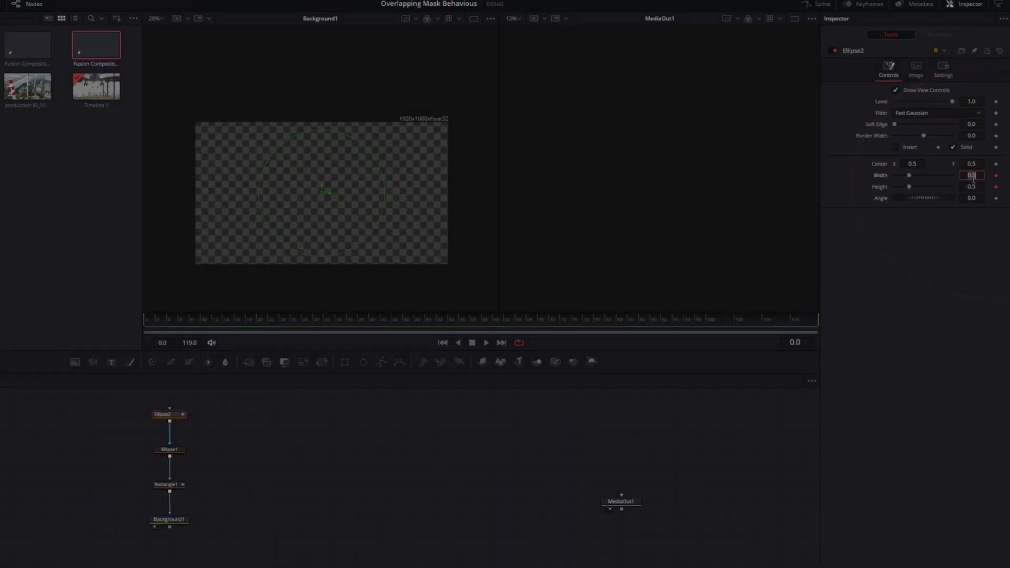
text(0)
key(Tab)
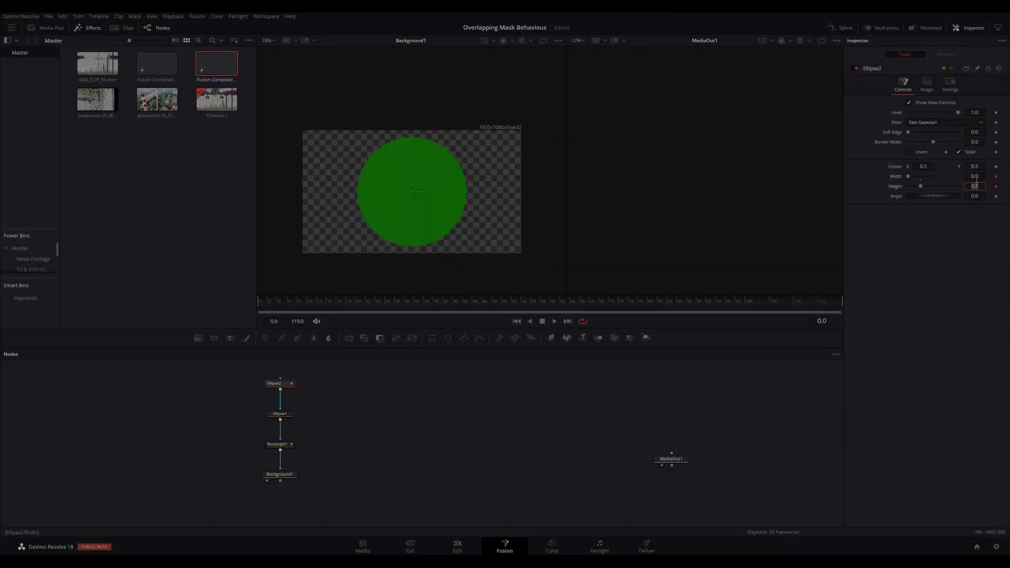
text(0)
key(Tab)
- At frame 14 set Ellipse2's Width and Height to 0.5, then scrub to check the growth
click(333, 304)
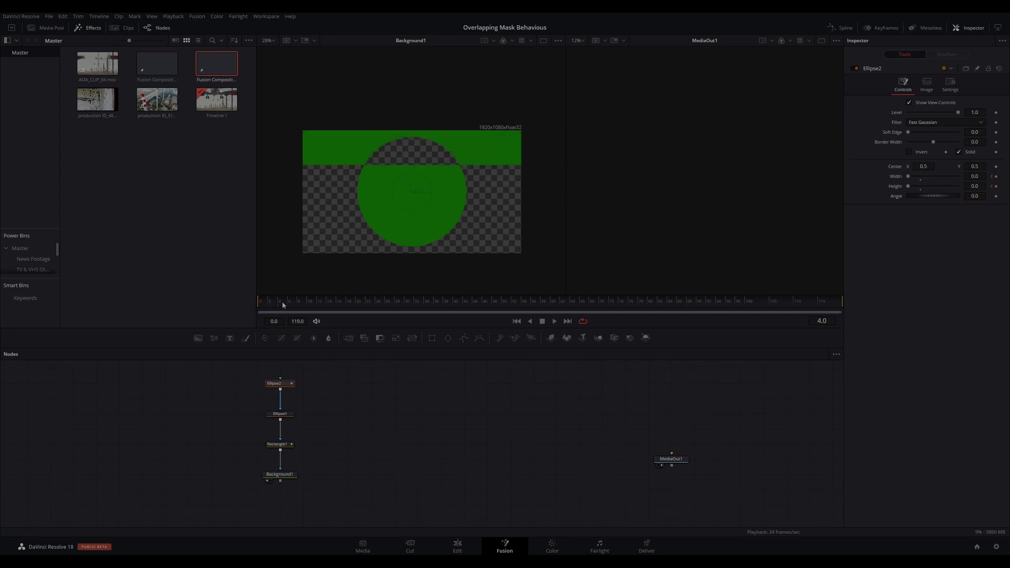
click(974, 176)
text(0.5)
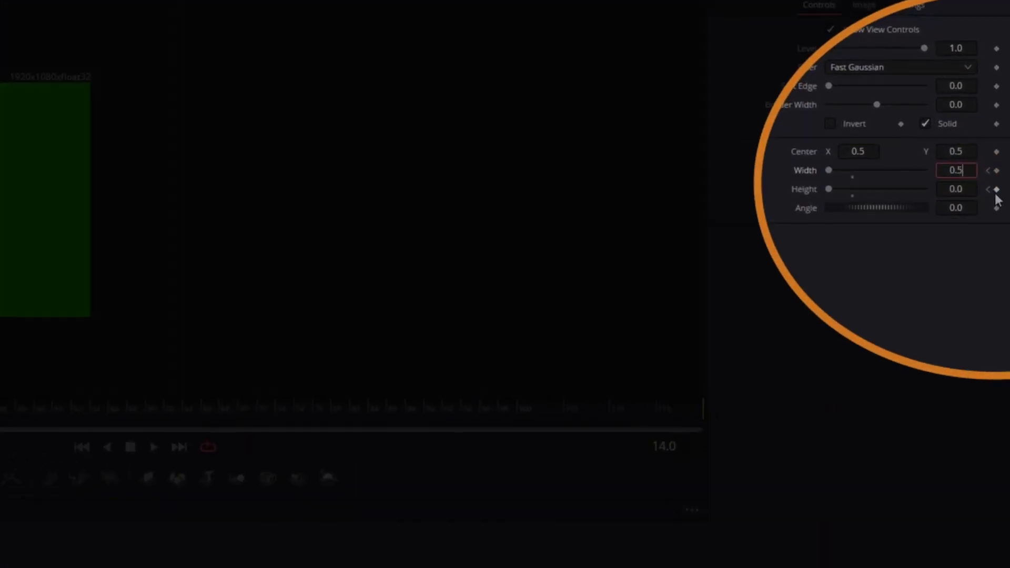
key(Tab)
text(0.)
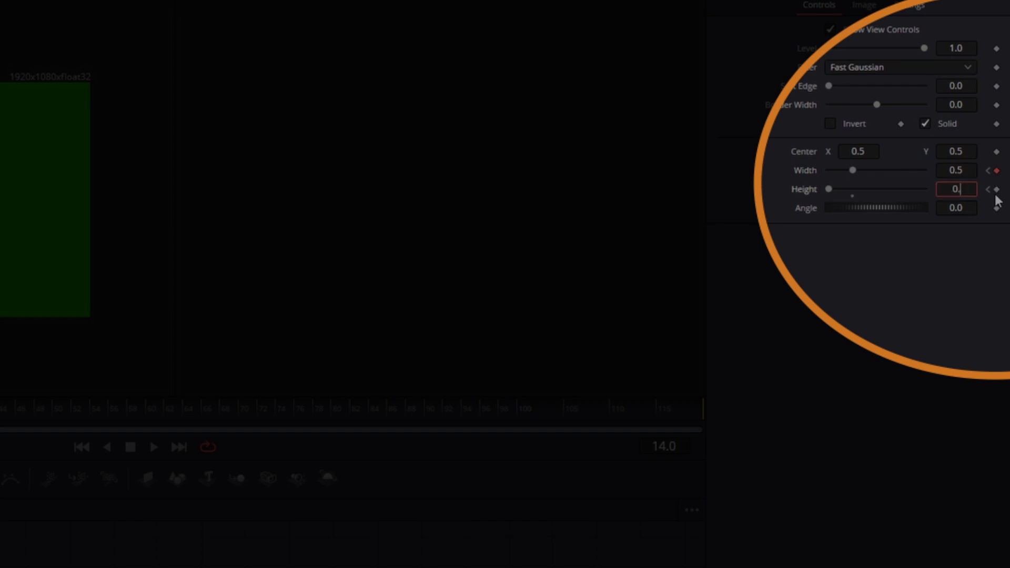
text(5)
key(Tab)
click(308, 306)
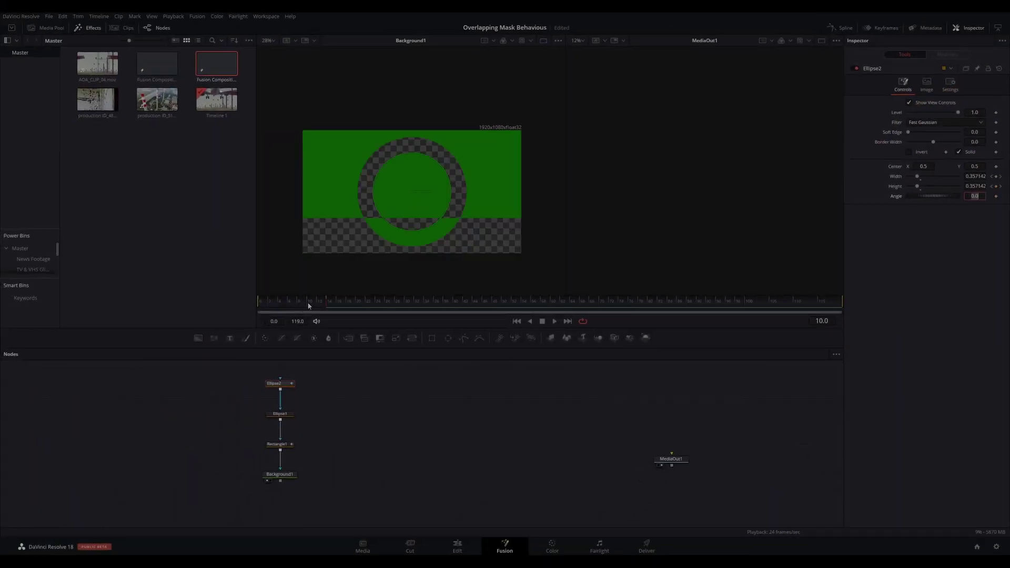
drag(309, 306, 330, 301)
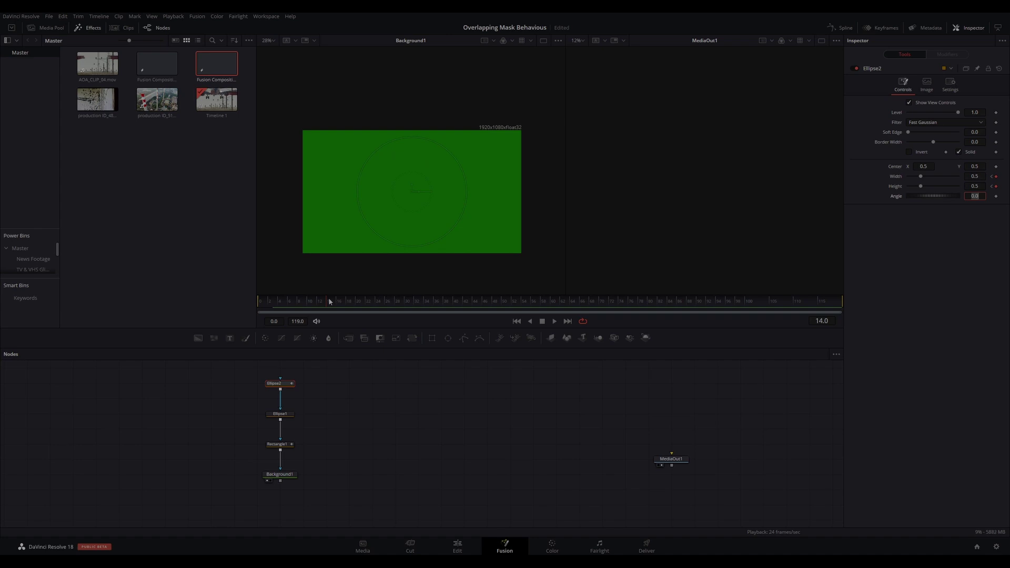
- Keyframe Ellipse1's Center off-frame left at frame 24 and to the right at frame 75
click(285, 414)
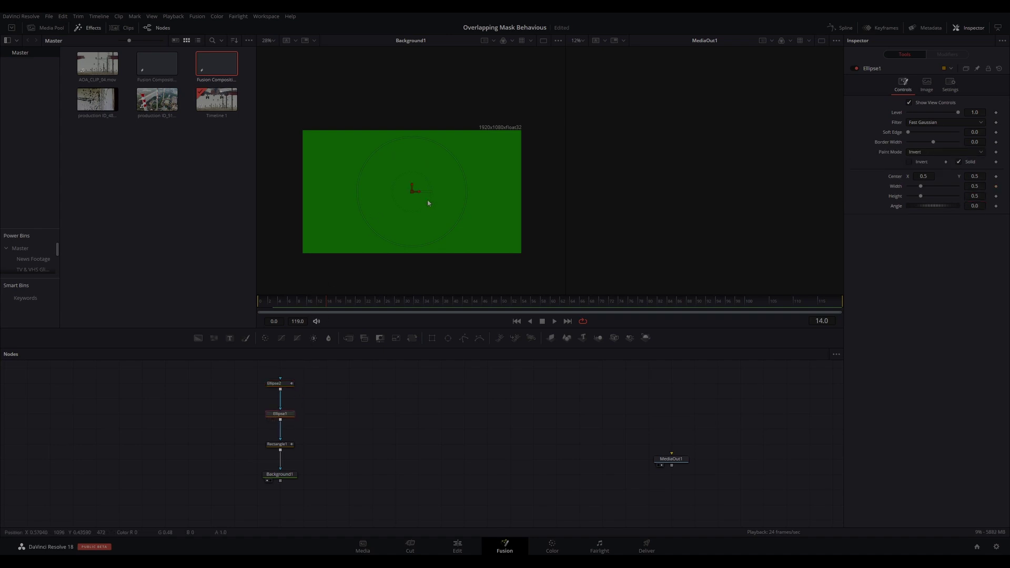
scroll(428, 203, down, 2)
drag(423, 196, 307, 196)
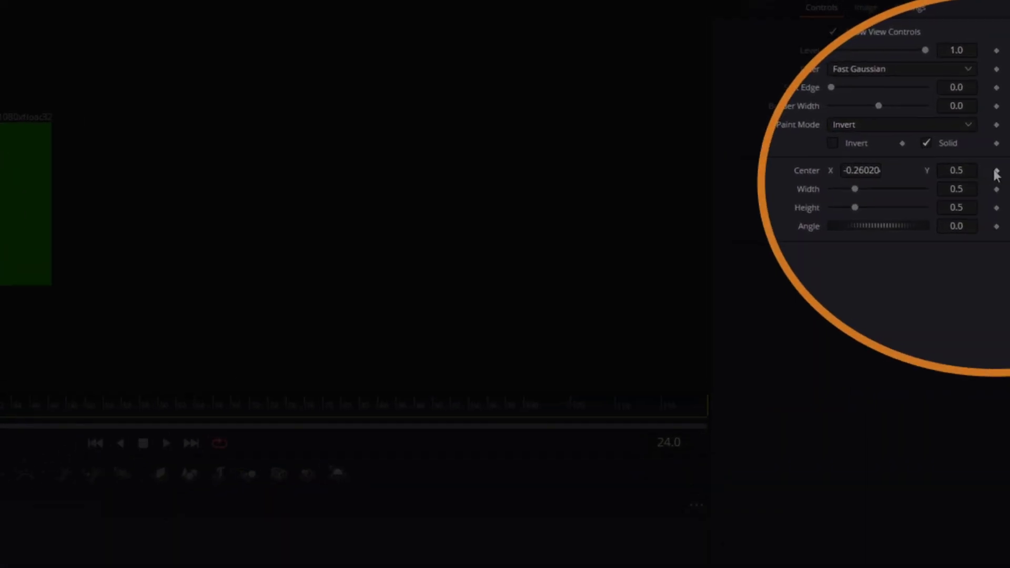
click(995, 176)
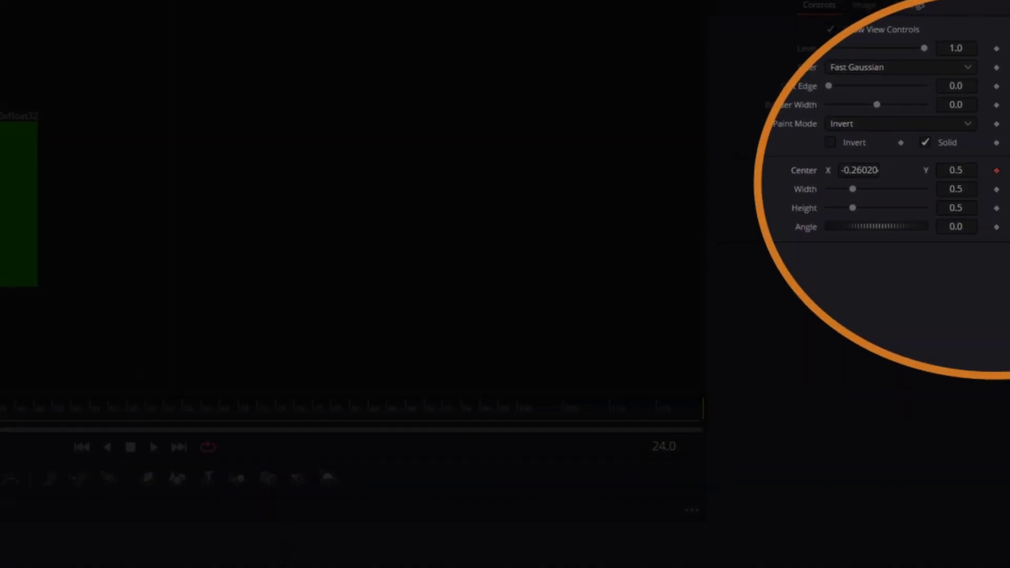
drag(0, 412, 287, 405)
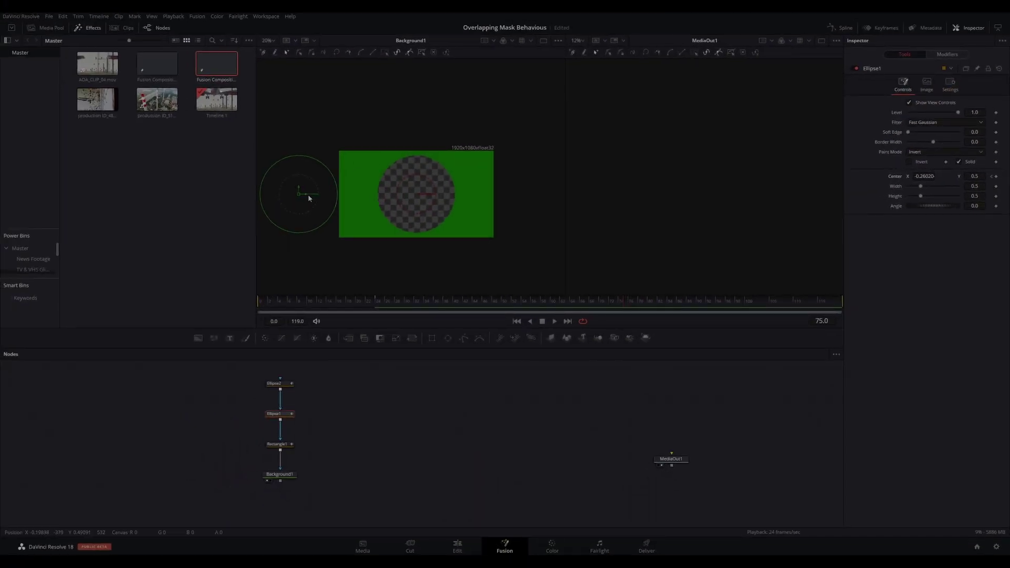
drag(307, 196, 538, 195)
click(377, 302)
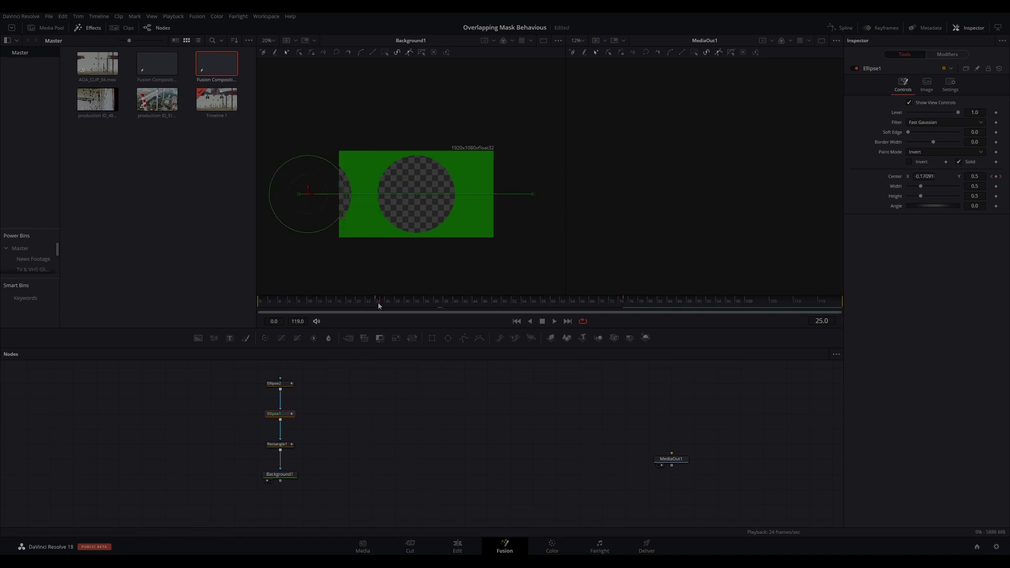
mouse_move(377, 307)
mouse_down()
mouse_move(616, 305)
mouse_move(378, 316)
mouse_up()
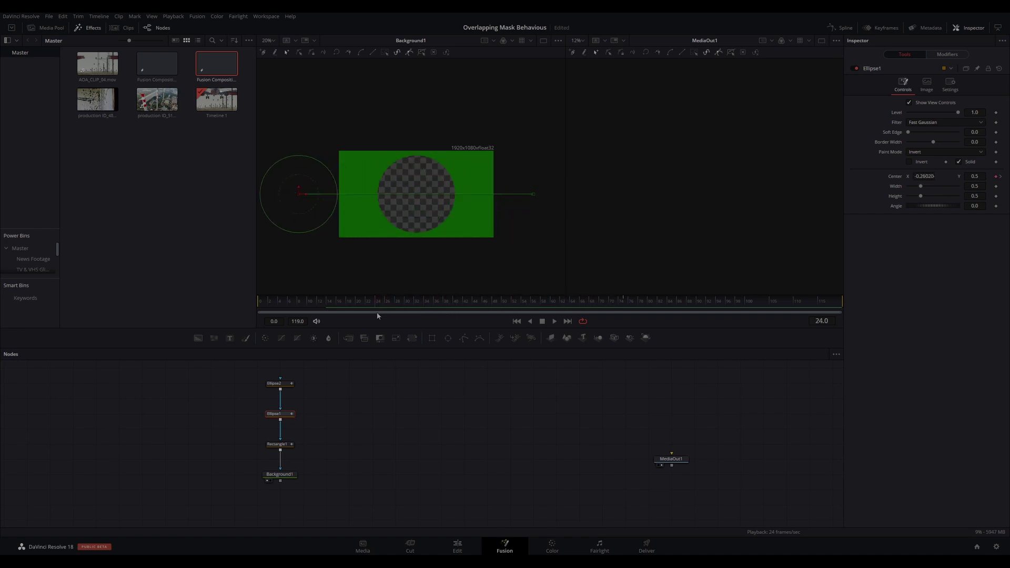
- Toggle the Spline graph and move MediaOut1 closer to the node chain
click(843, 28)
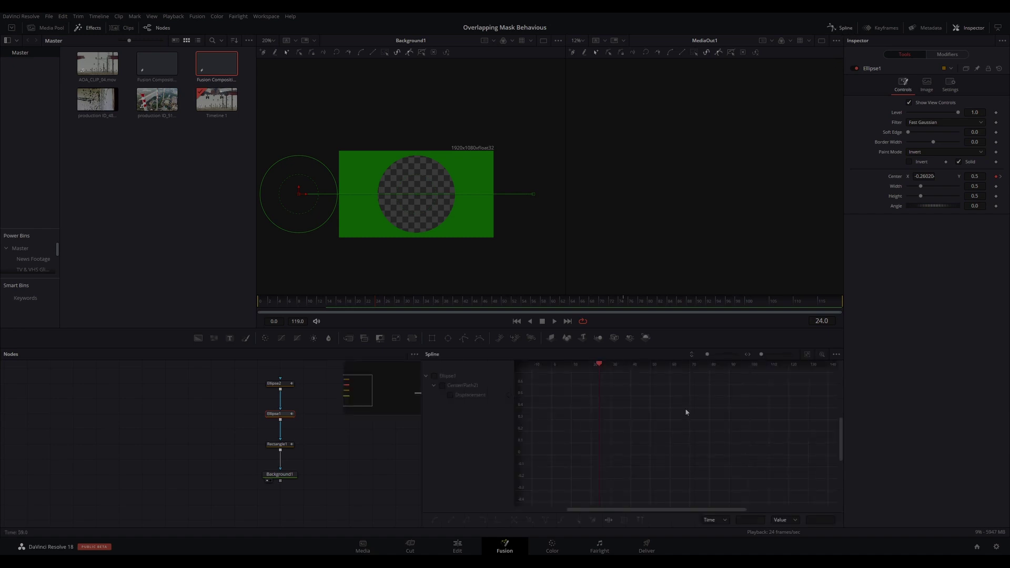
click(842, 29)
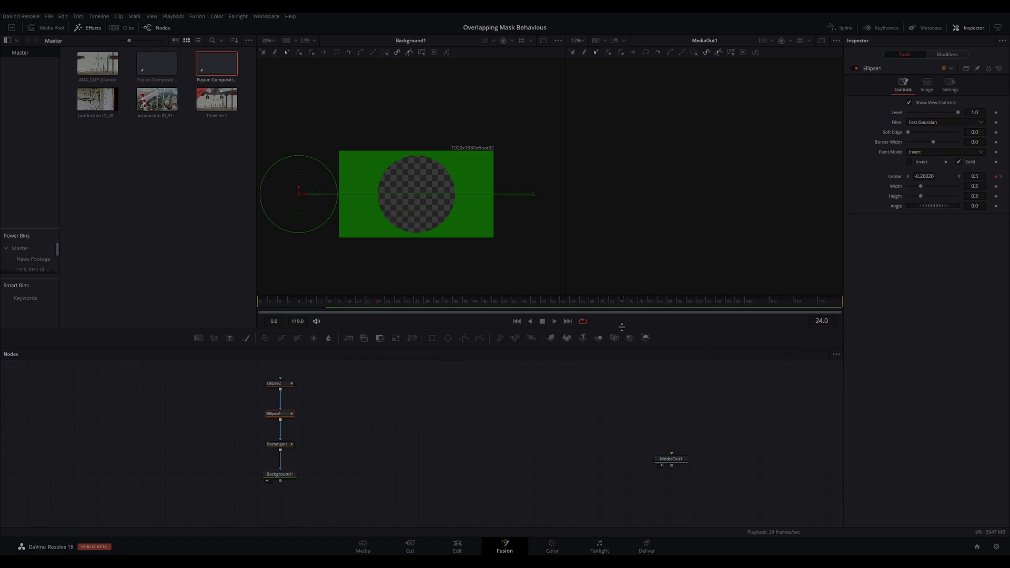
drag(667, 459, 528, 474)
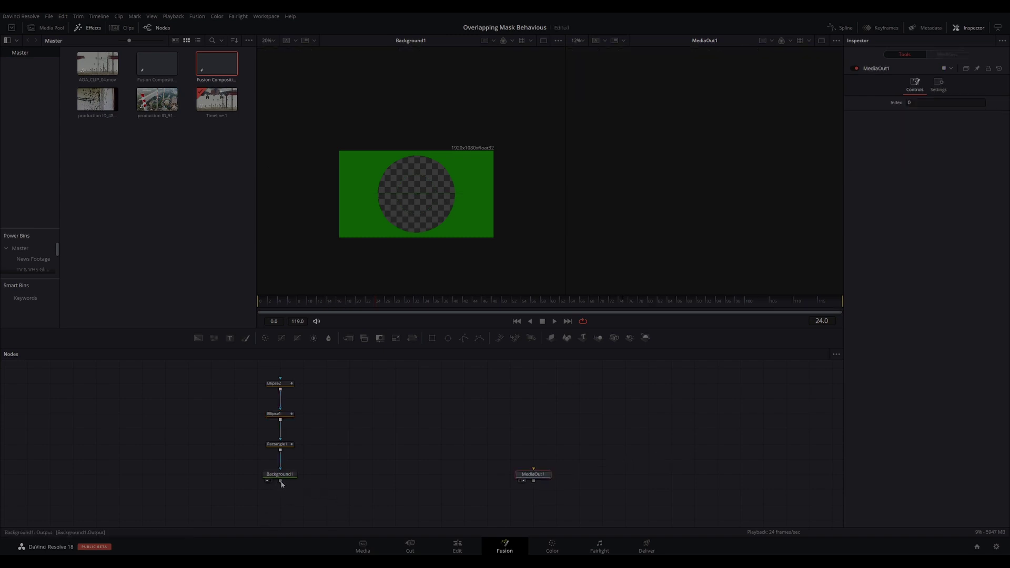
- Connect Background1 to MediaOut1 and add a Drop Shadow node after Background1
drag(281, 482, 515, 480)
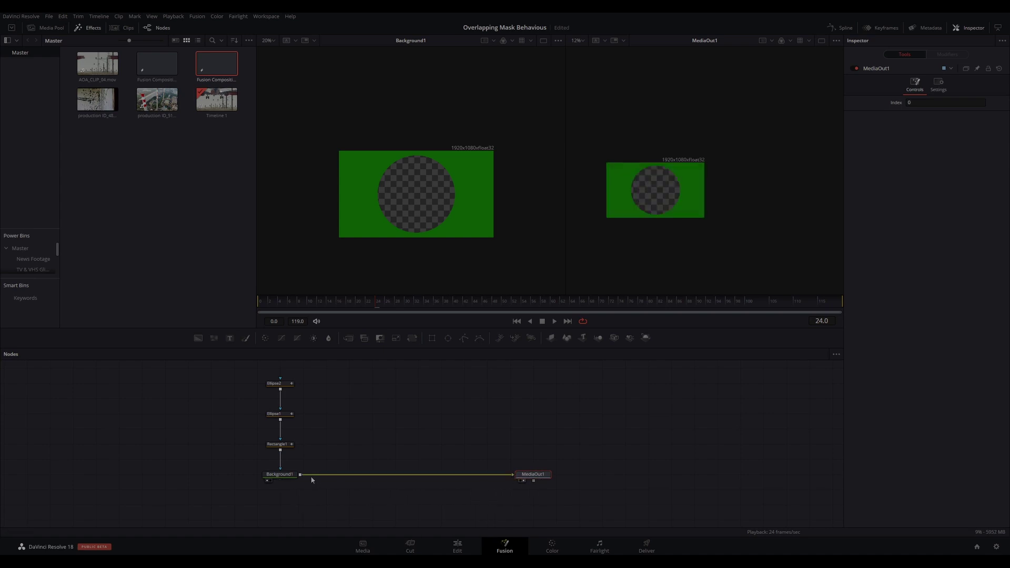
click(280, 474)
key(shift+space)
text(displa)
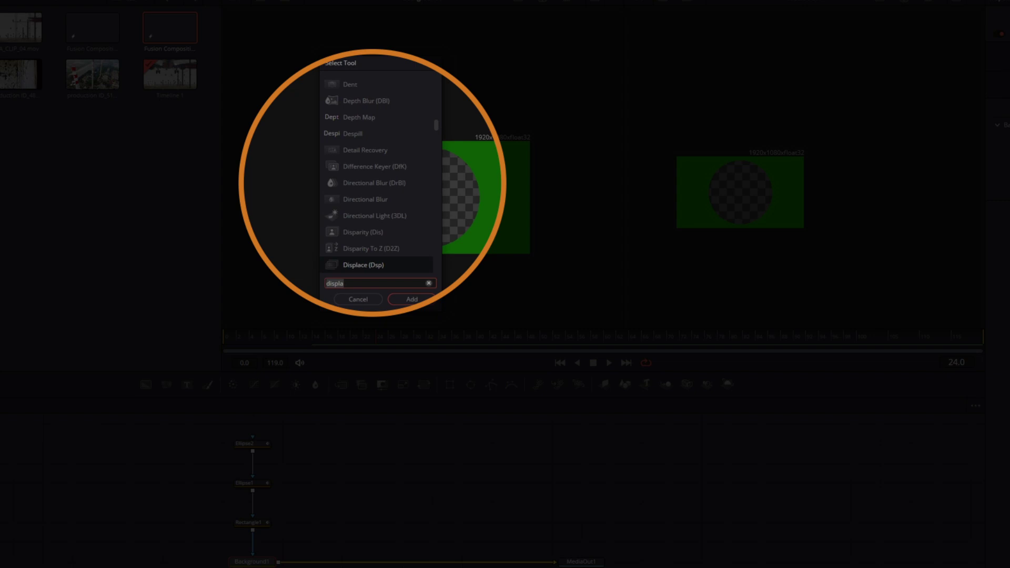
text(drop)
key(Return)
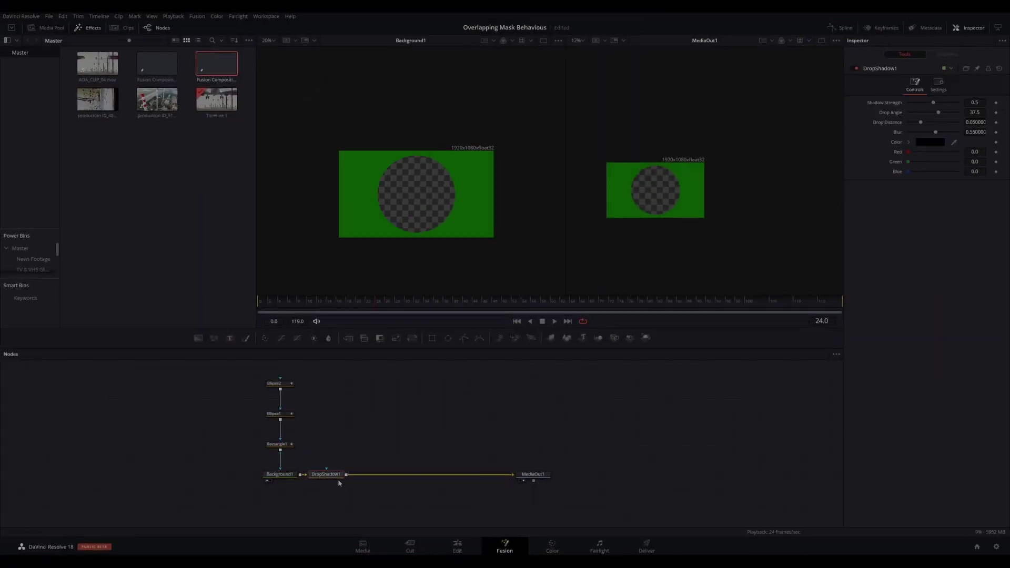
- Place DropShadow1 between Background1 and MediaOut1 and raise its Shadow Strength to 0.654
drag(325, 474, 408, 236)
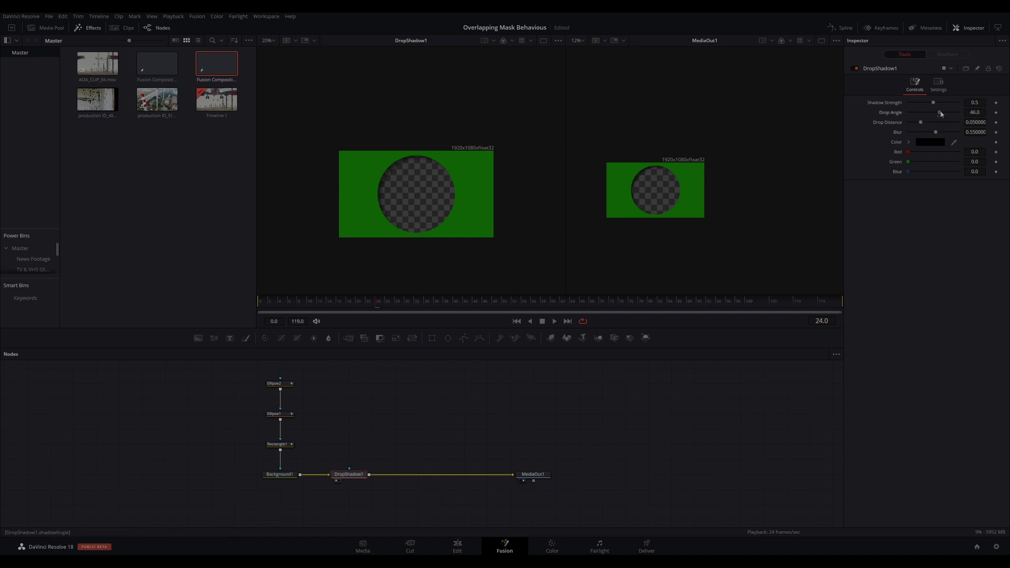
drag(933, 102, 937, 132)
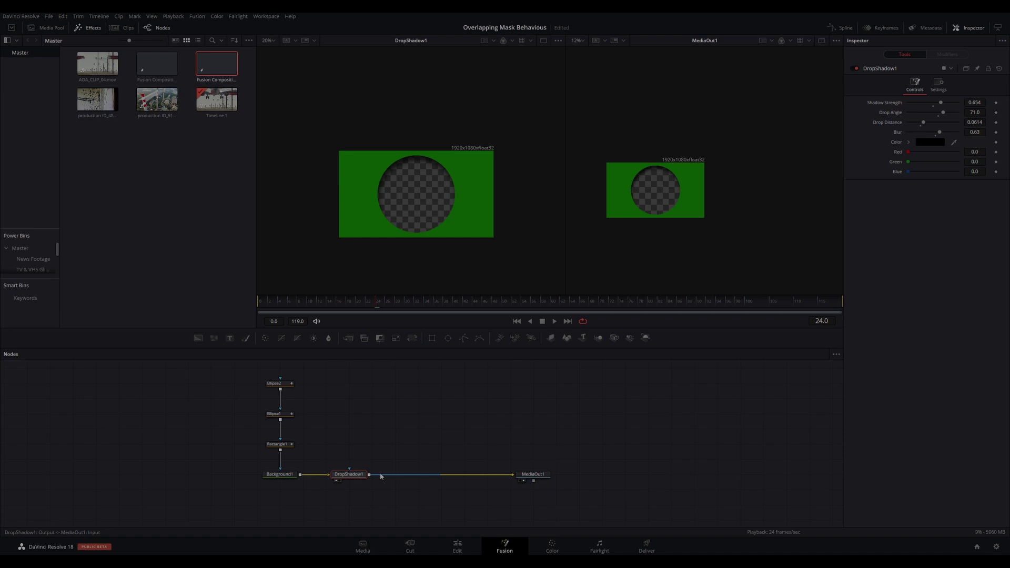
key(shift+space)
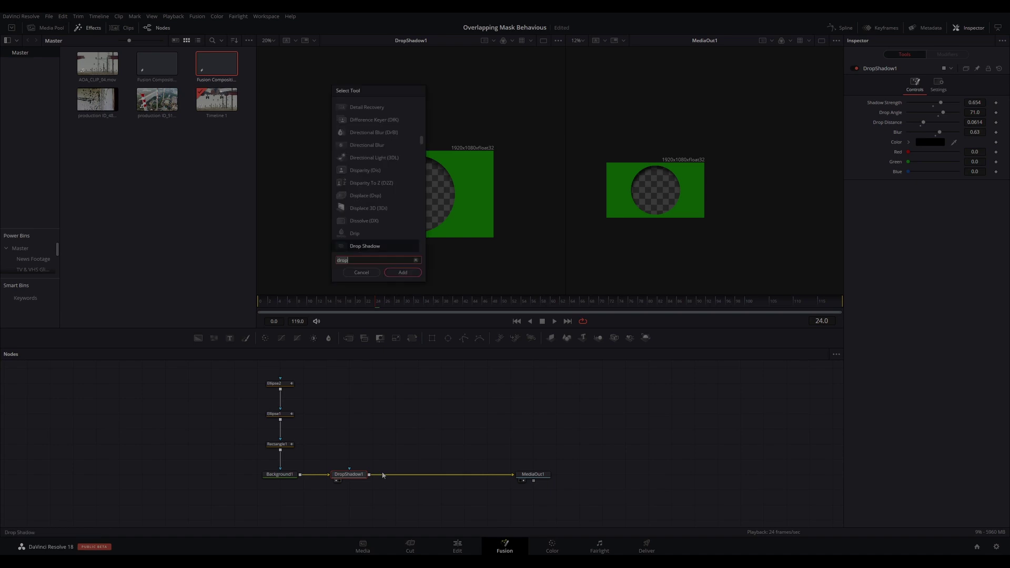
- Add Displace1 after DropShadow1 and feed it a FastNoise1 with Seethe Rate 0.3
text(displ)
key(Return)
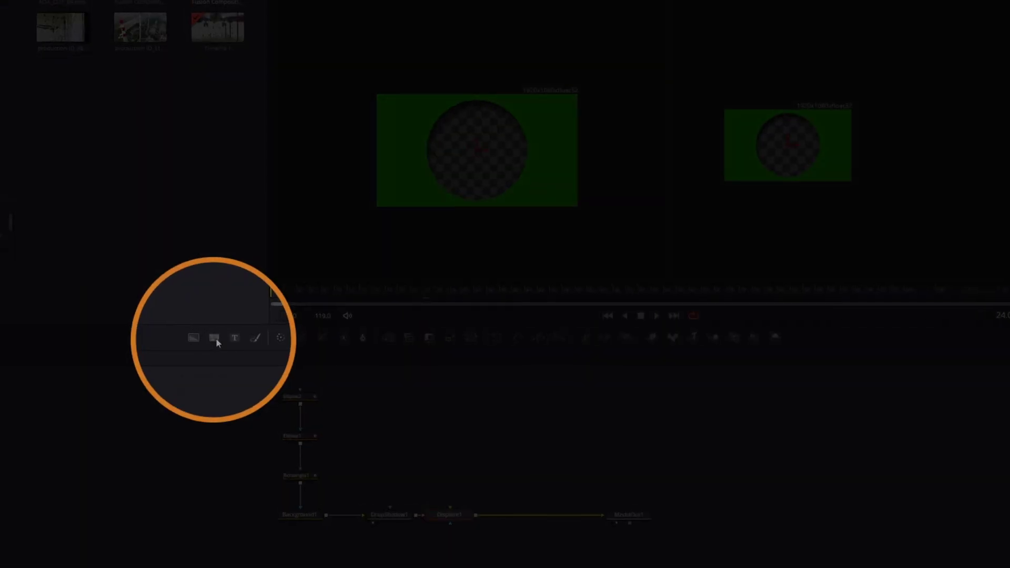
drag(215, 338, 450, 507)
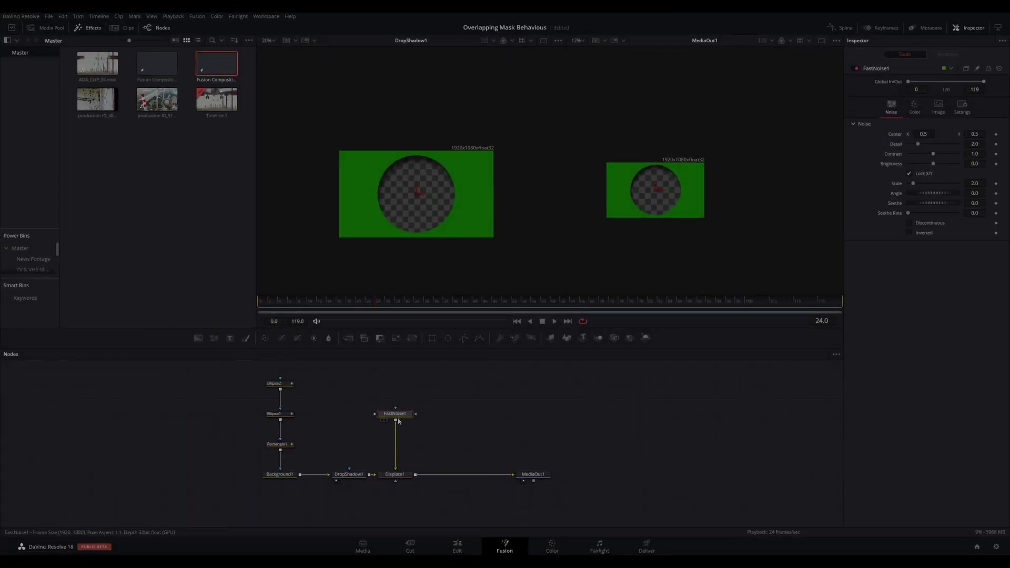
drag(398, 421, 398, 436)
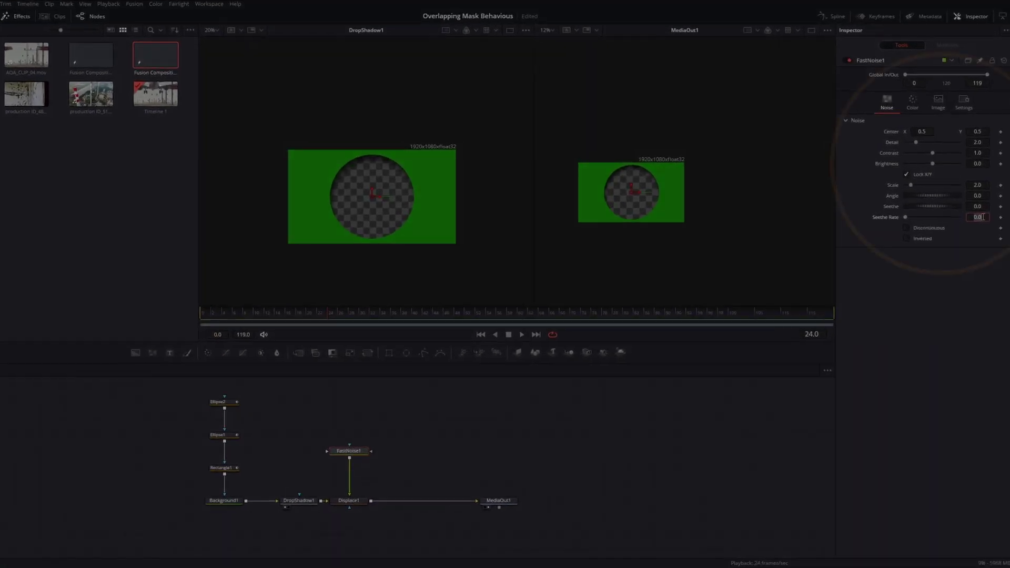
click(980, 212)
text(0.3)
key(Tab)
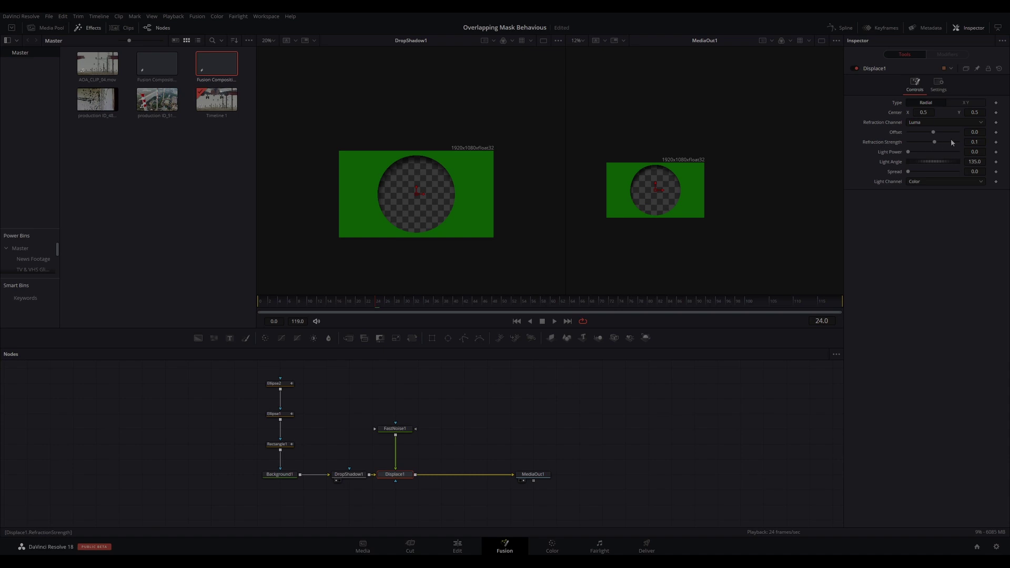
- Set Displace1's Refraction Strength to 0.25 and scrub to frame 56 to review the distortion
double_click(978, 143)
text(-)
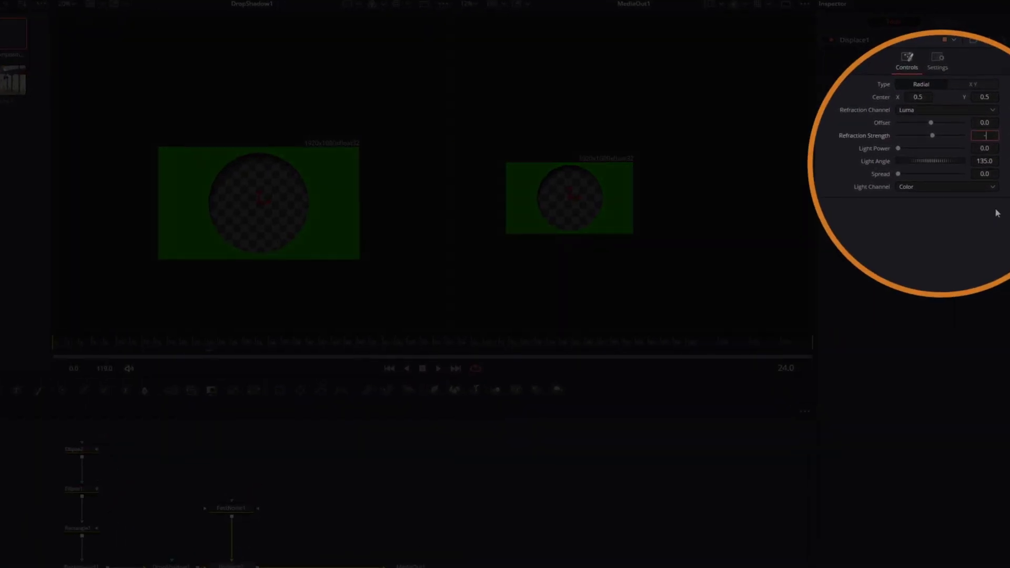
text(0.25)
key(Tab)
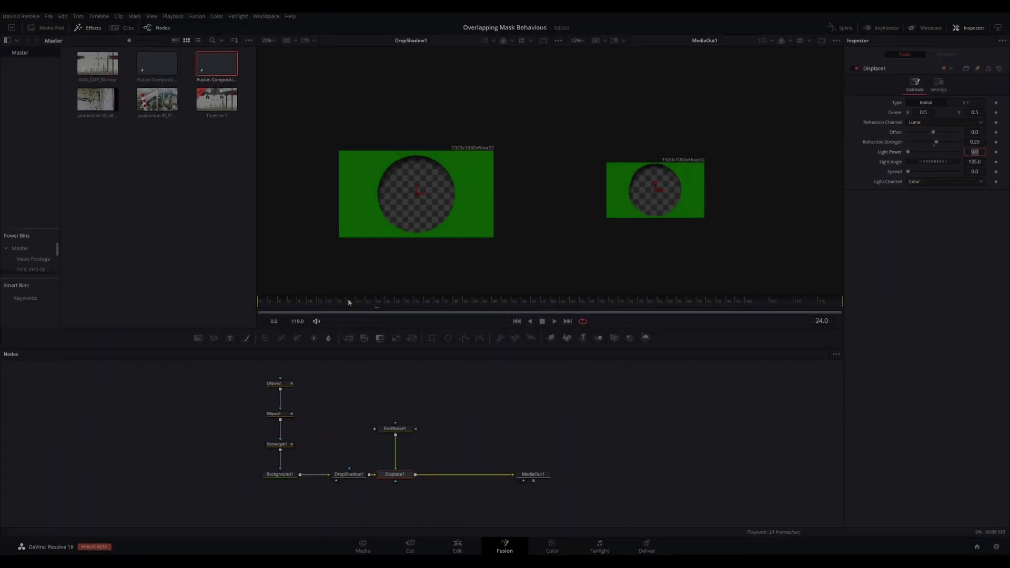
drag(170, 341, 125, 344)
drag(312, 304, 532, 313)
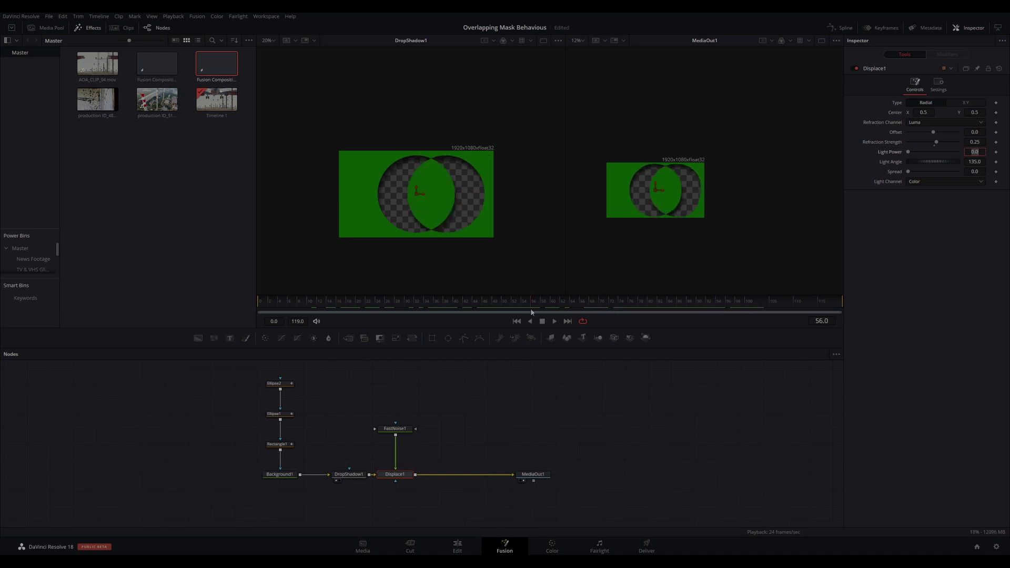
click(290, 384)
drag(689, 303, 721, 302)
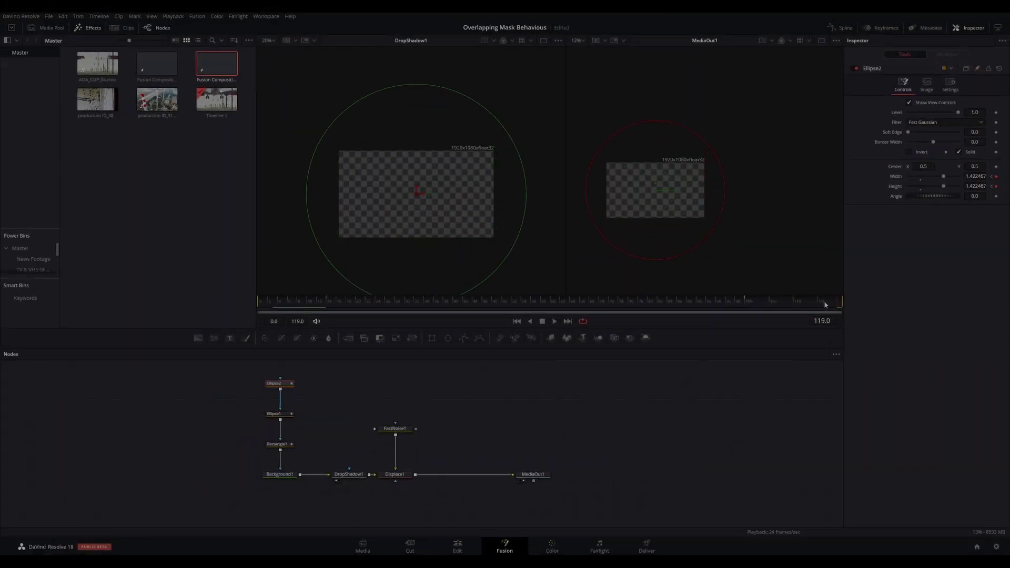
drag(811, 303, 725, 308)
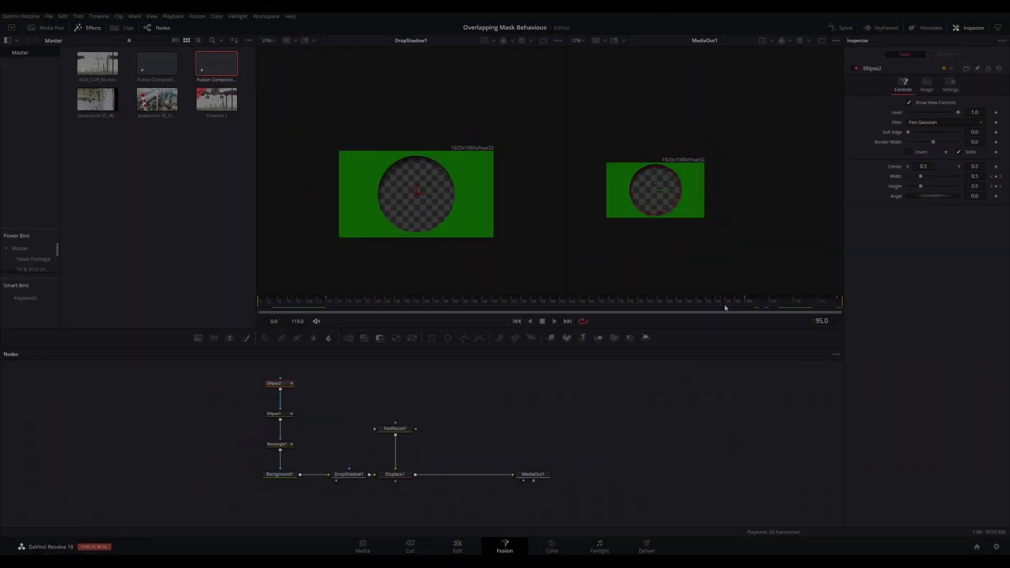
- On the Edit page, move both V1 footage clips under Fusion Composition 2 and check around 01:00:19:08
click(457, 547)
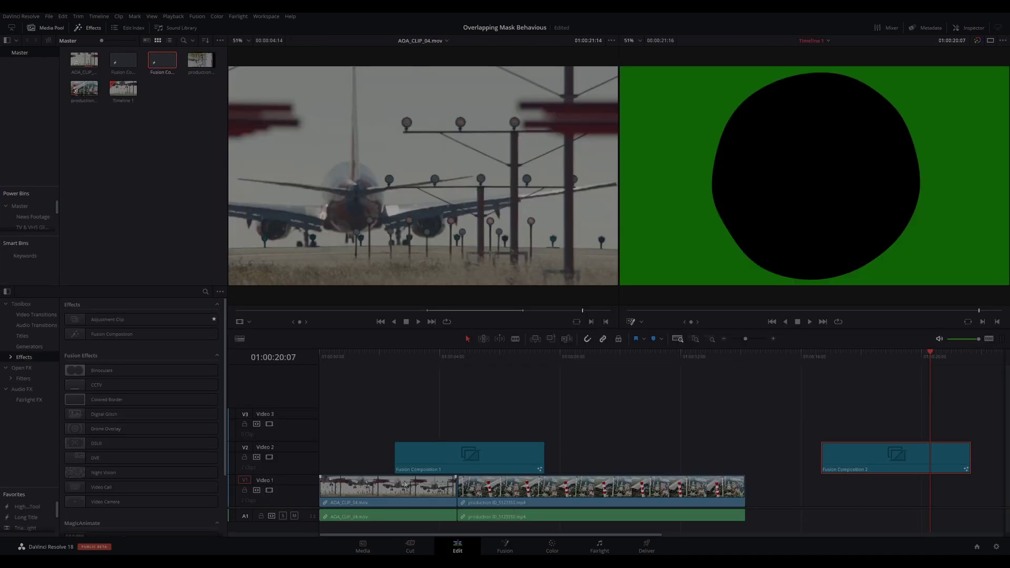
drag(667, 511, 872, 513)
click(755, 357)
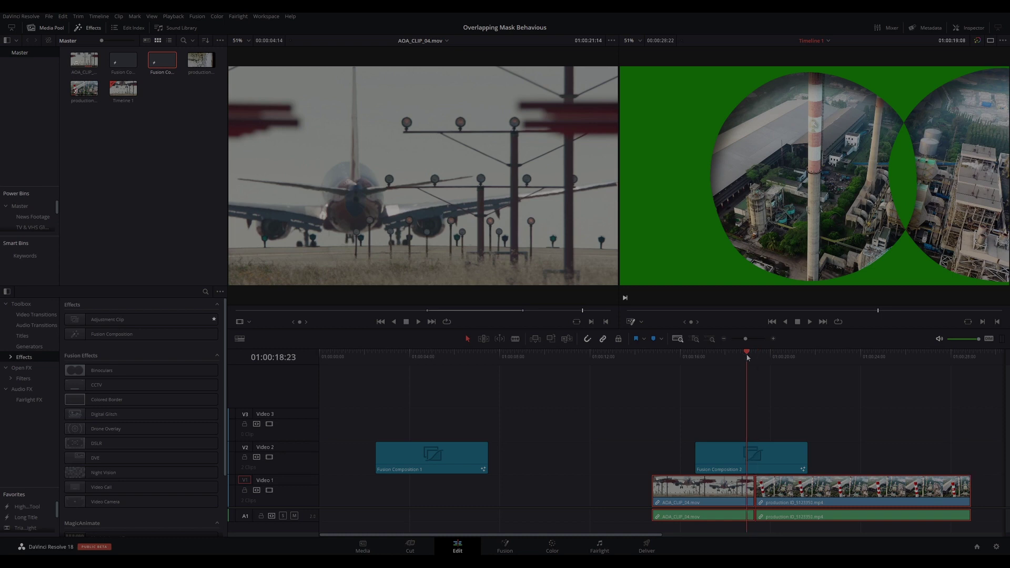
drag(747, 357, 743, 362)
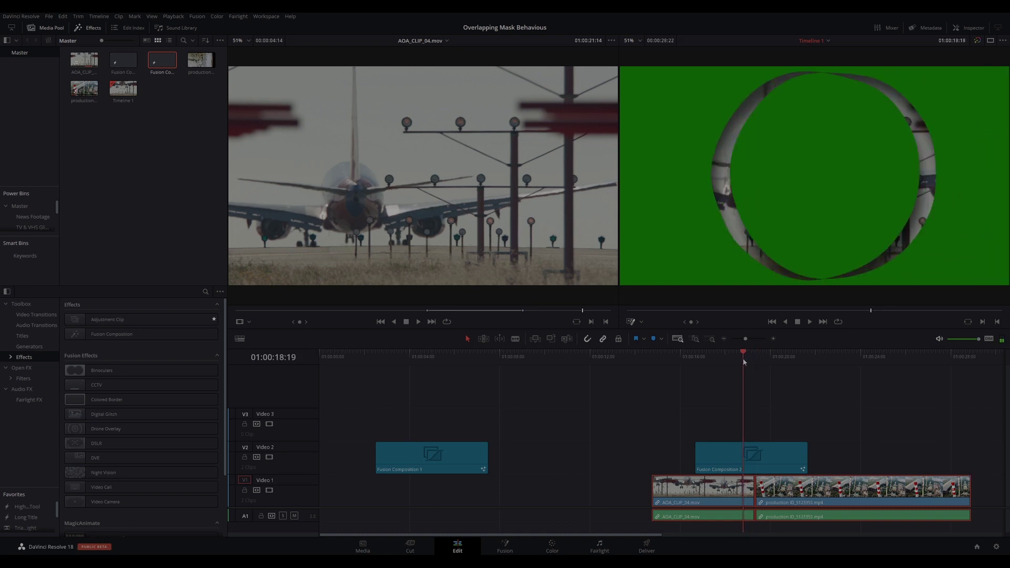
key(Left)
key(Left)
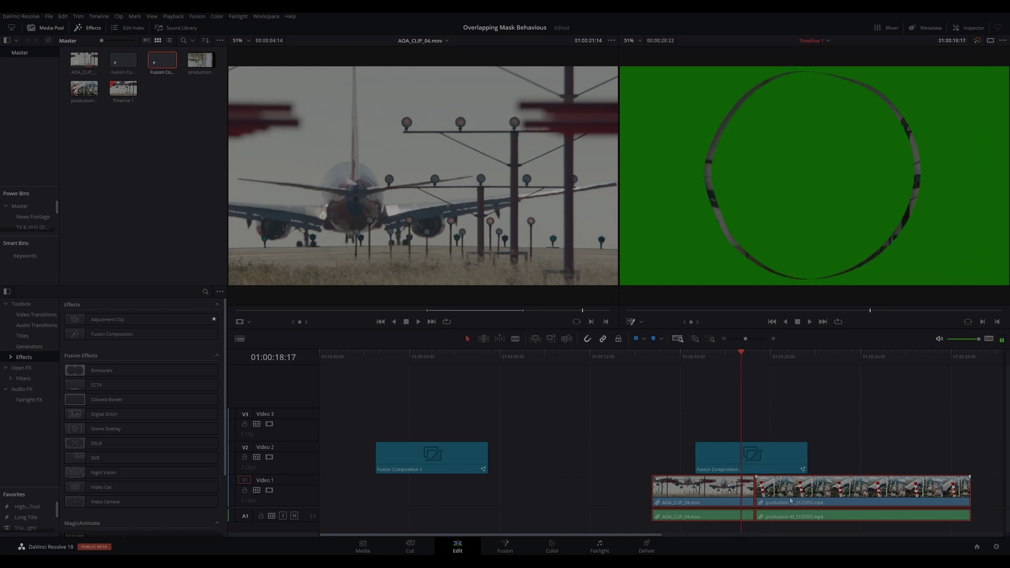
- Shift the V1 clips about 15 frames earlier and play back from about 01:00:16:16
drag(798, 496, 788, 497)
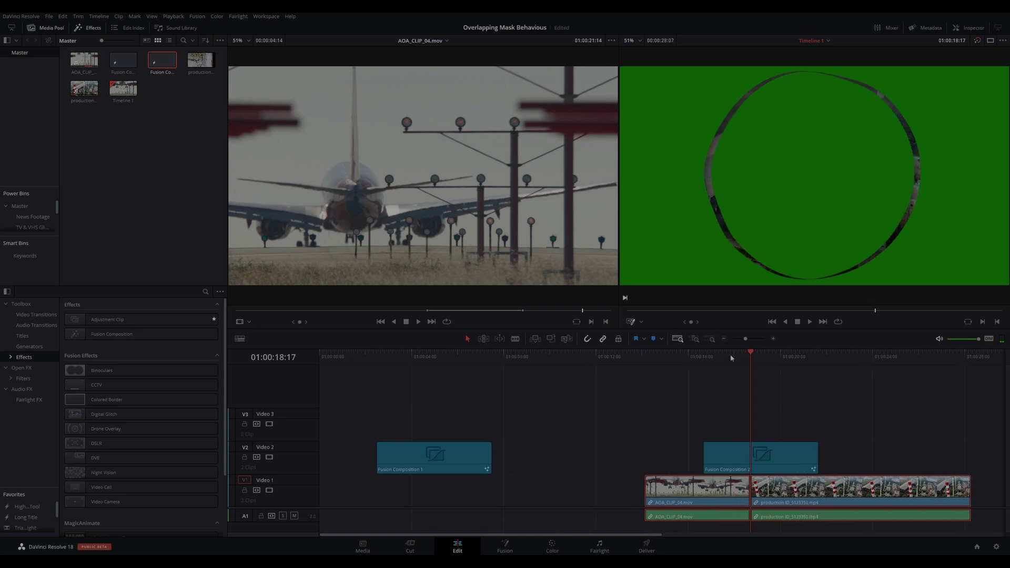
drag(729, 358, 704, 361)
key(space)
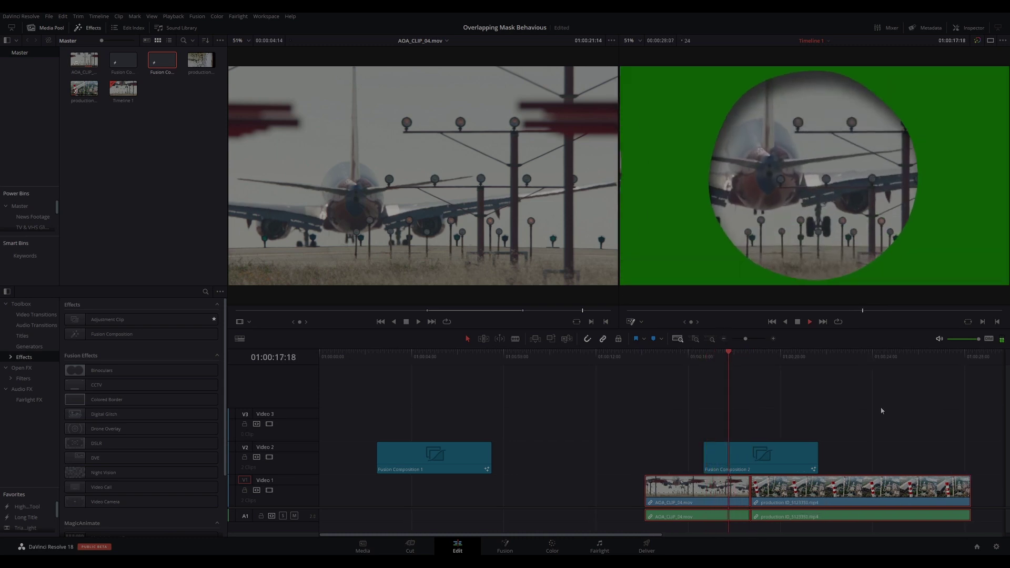